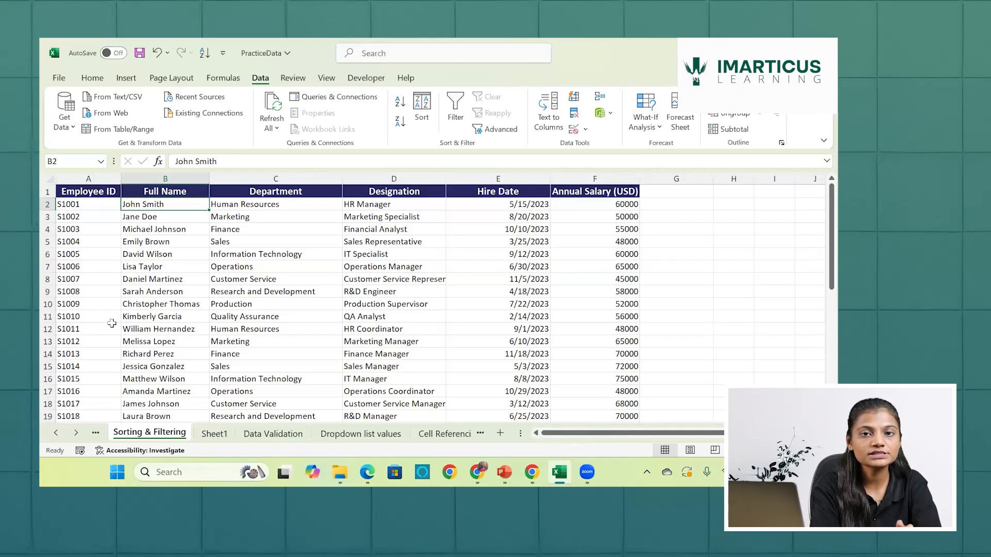
- Start Text to Columns on the Full Name column and choose Delimited as the data type
left_click(156, 178)
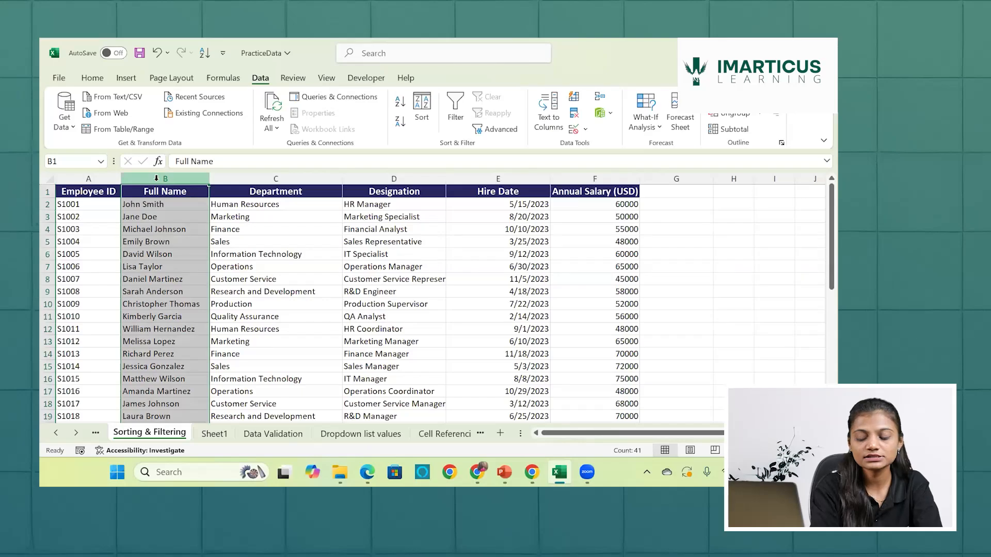
key("alt")
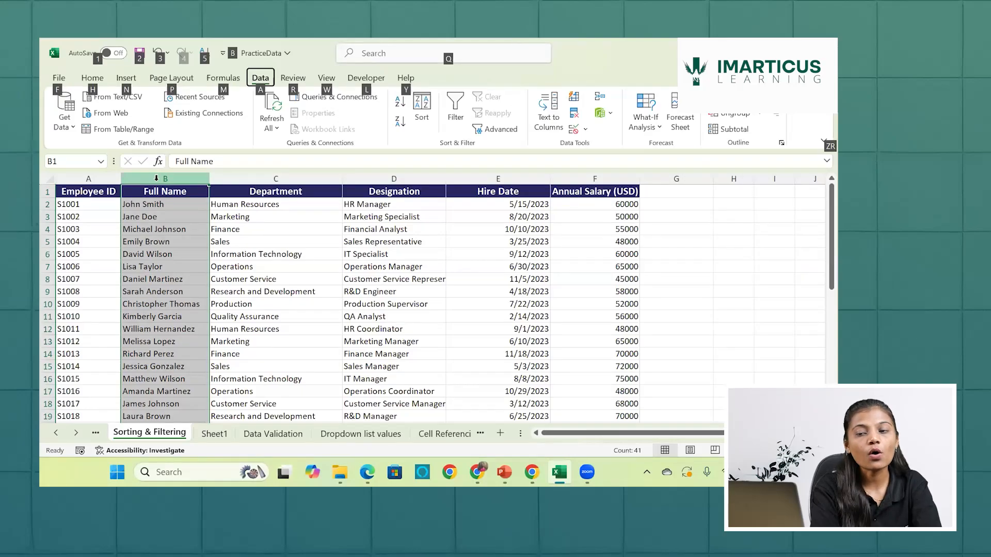
key("a")
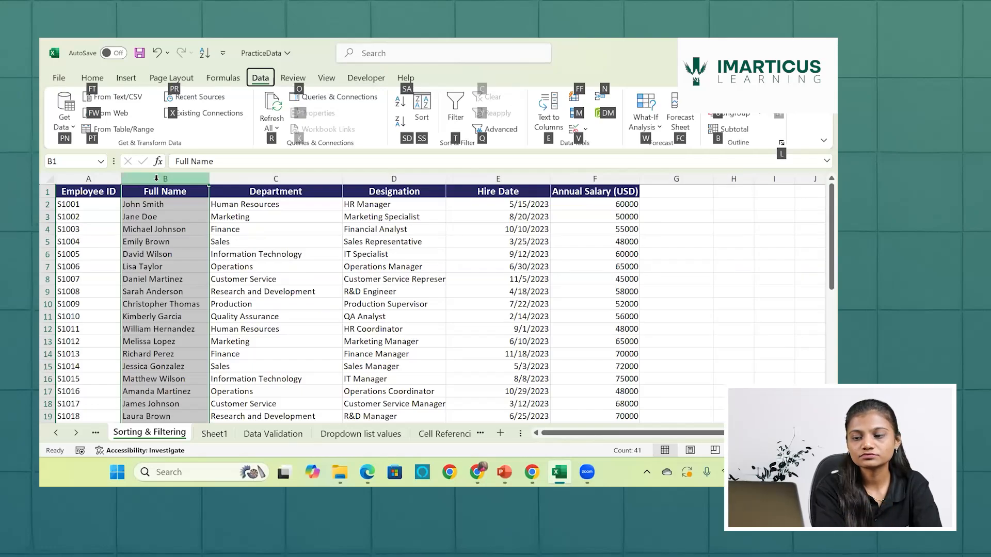
key("Escape")
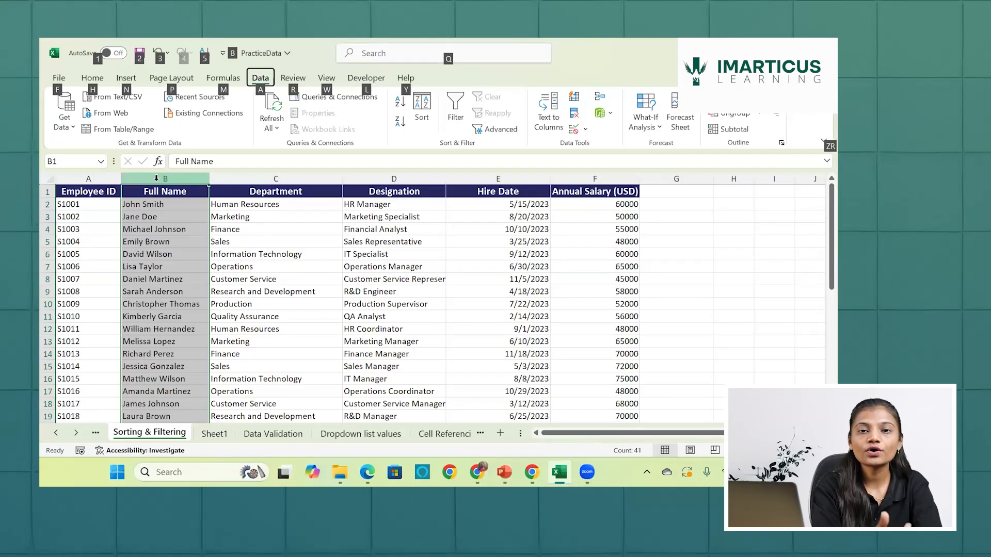
key("Escape")
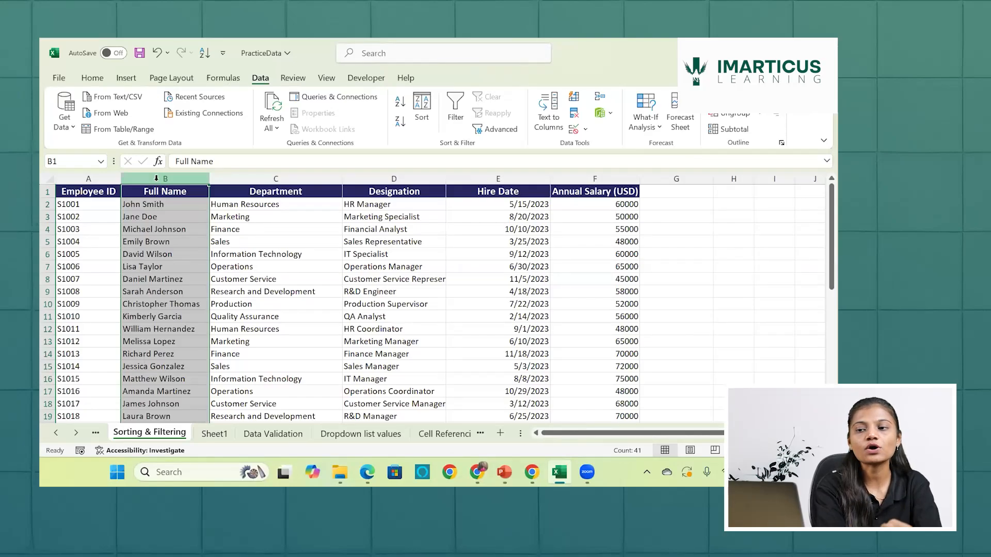
key("alt")
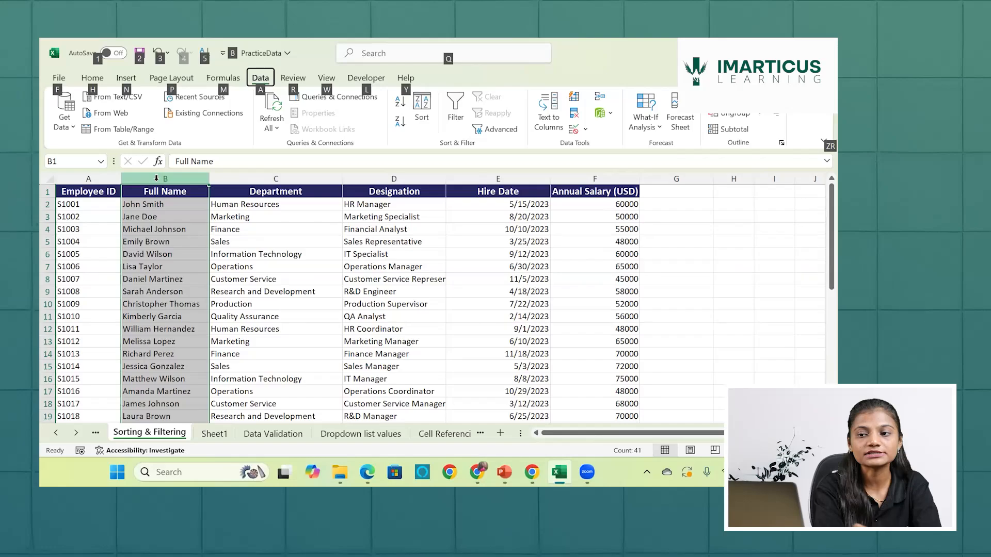
key("a")
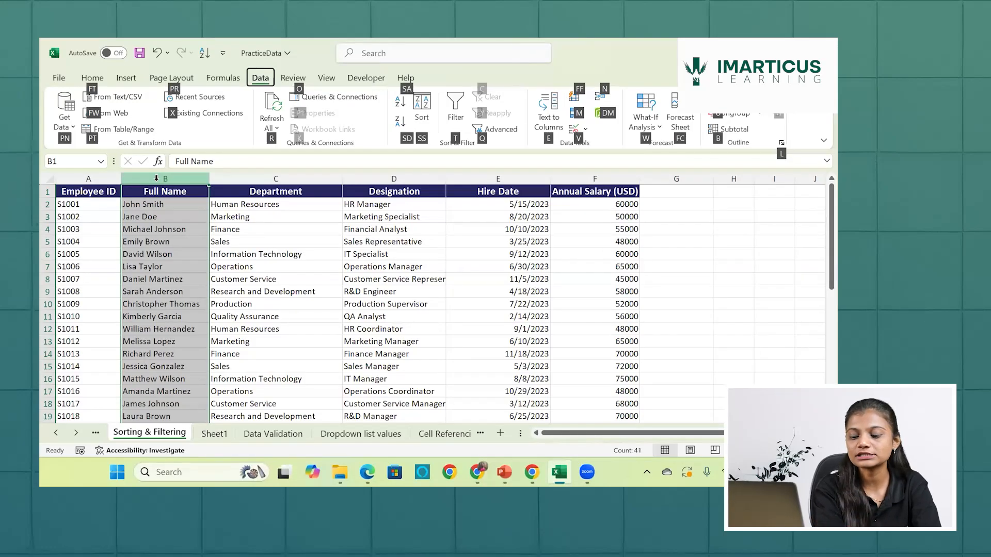
key("e")
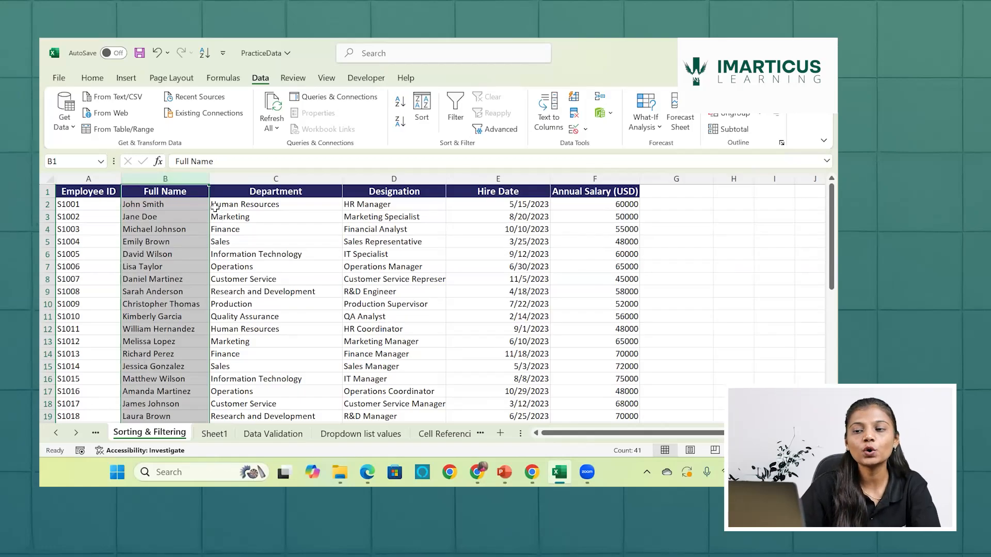
left_click(93, 78)
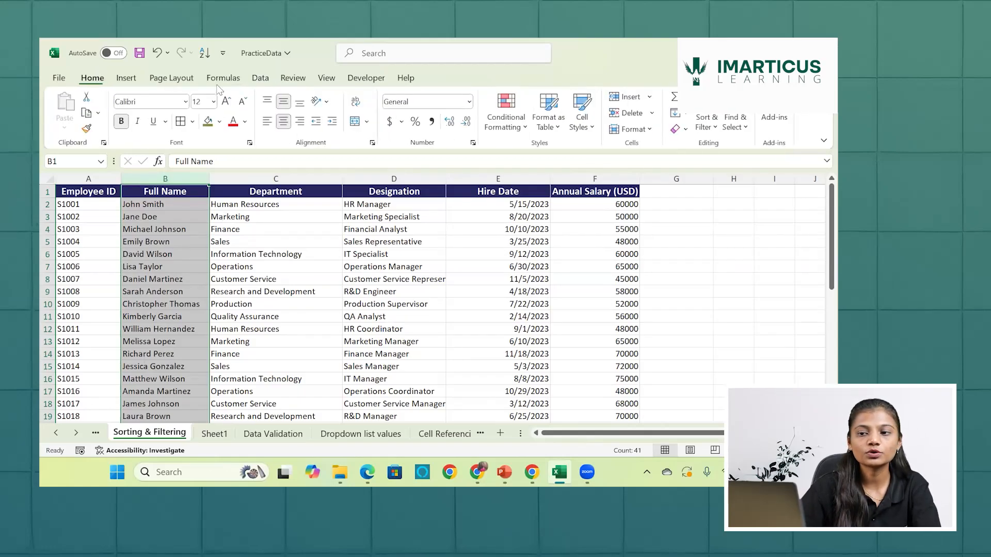
left_click(257, 78)
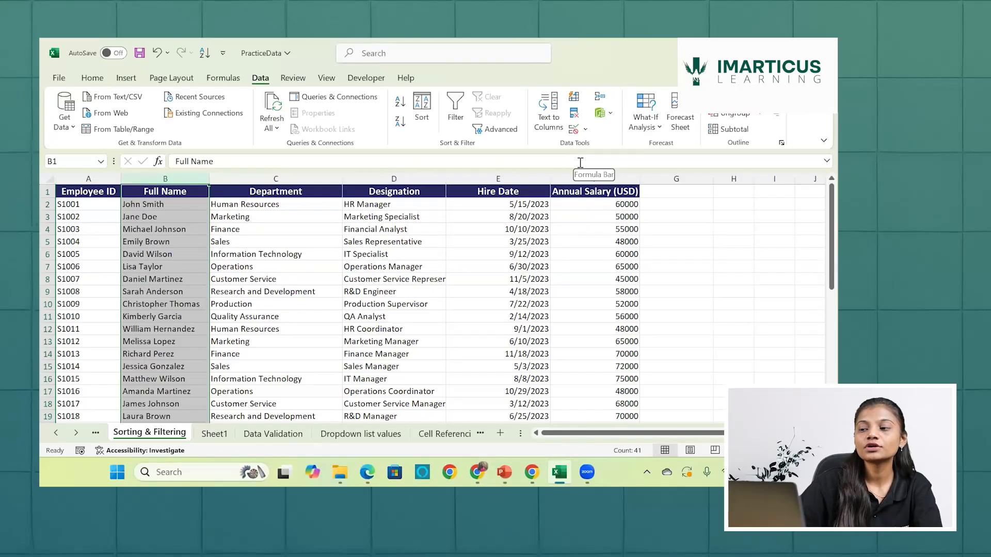
left_click(556, 133)
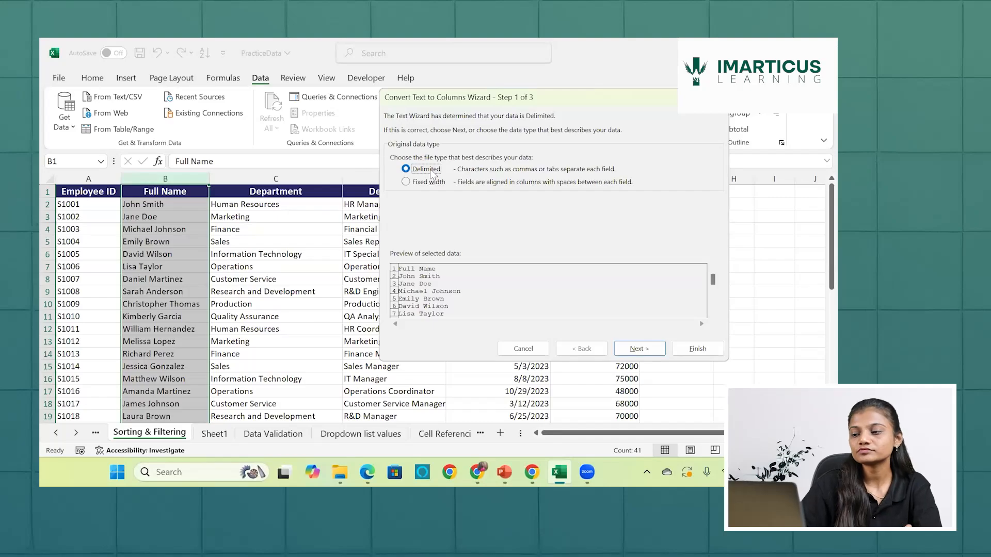
left_click(630, 354)
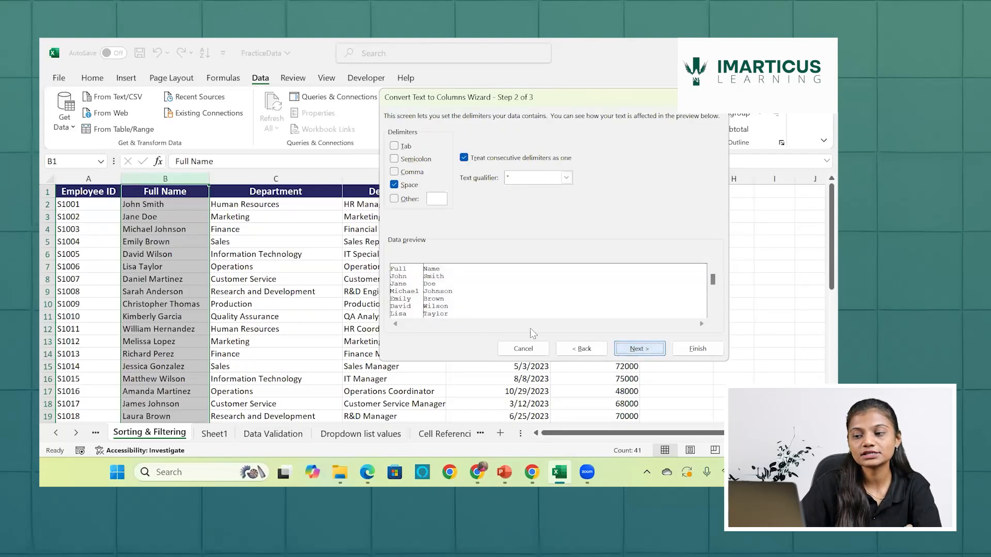
- Try Tab, Semicolon and Comma as delimiters in turn, and set Space as the only delimiter
left_click(395, 147)
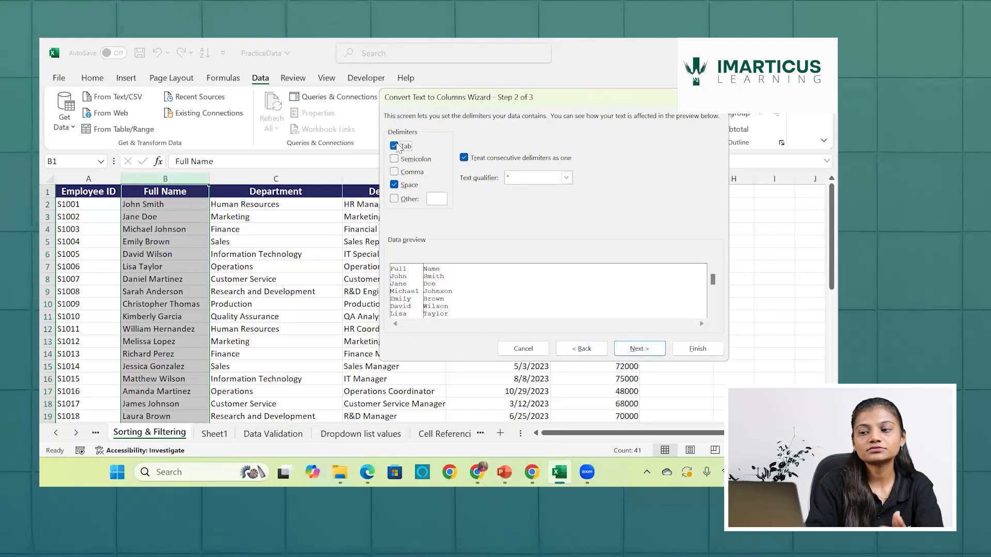
left_click(394, 185)
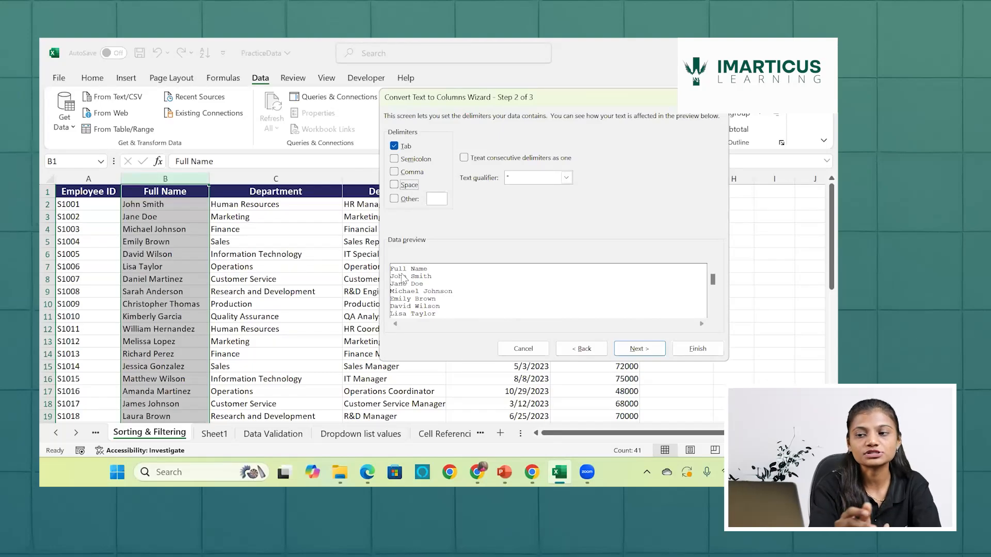
left_click(398, 148)
left_click(398, 159)
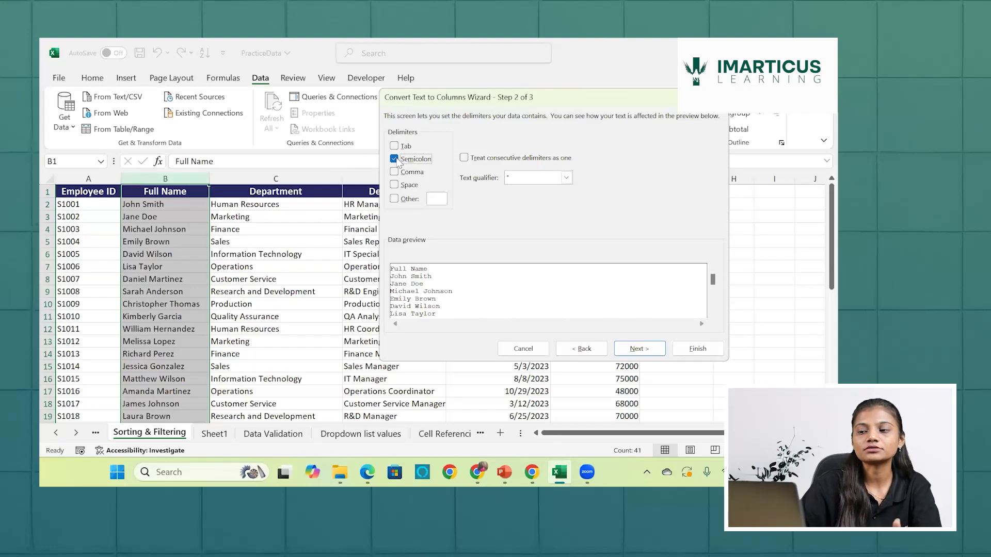
left_click(394, 159)
left_click(395, 171)
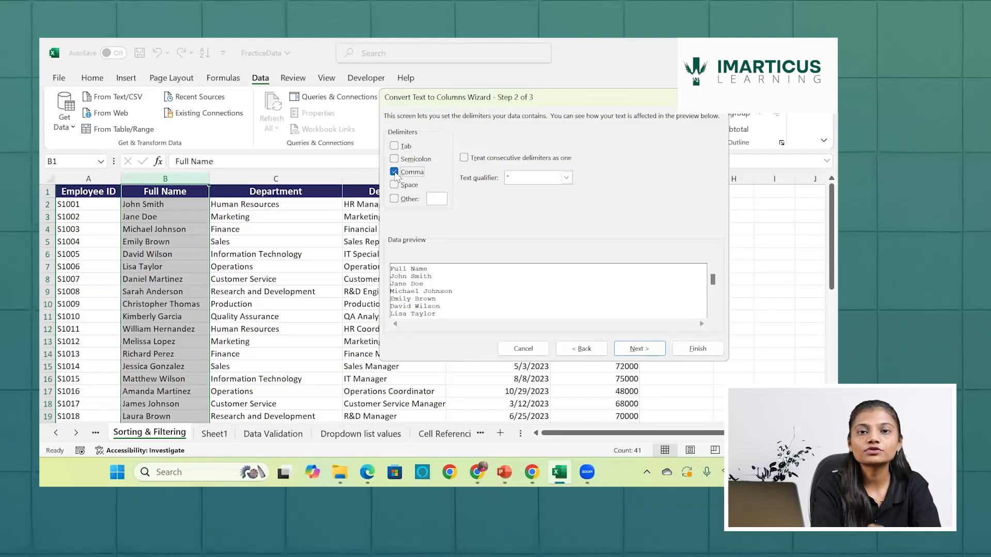
left_click(395, 173)
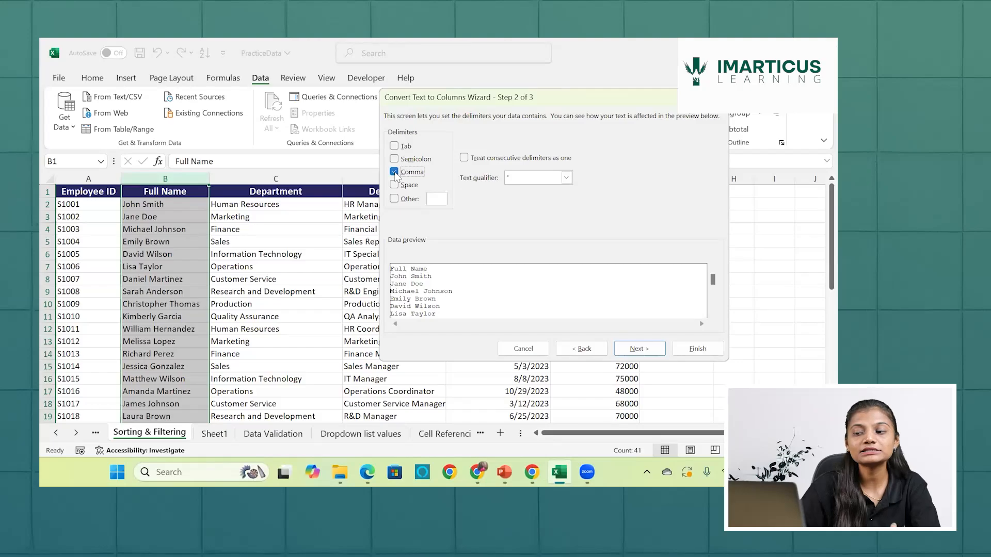
left_click(395, 185)
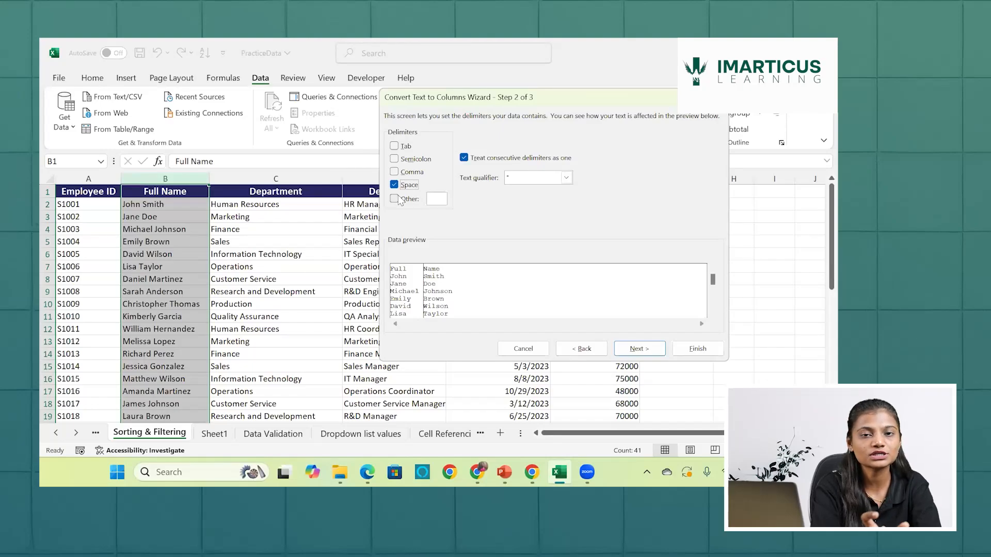
- Finish the name split with destination $B$1, replacing the existing Department data, and undo the split
left_click(639, 348)
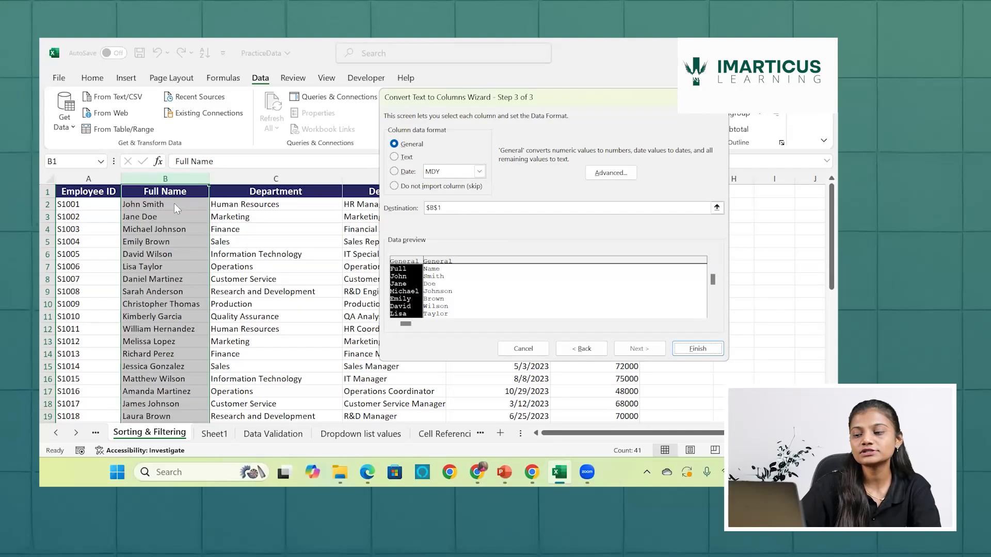
left_click(716, 353)
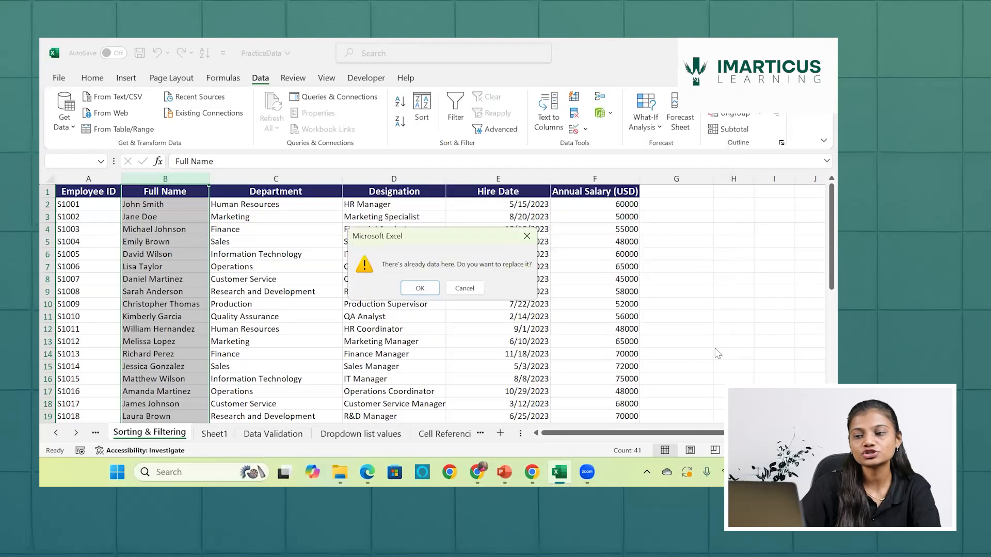
left_click(420, 289)
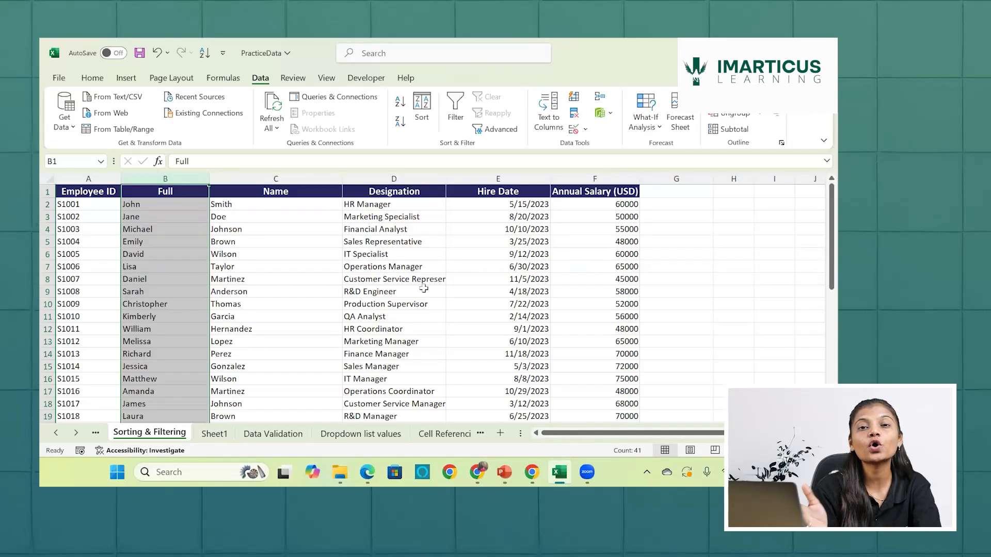
key("ctrl+z")
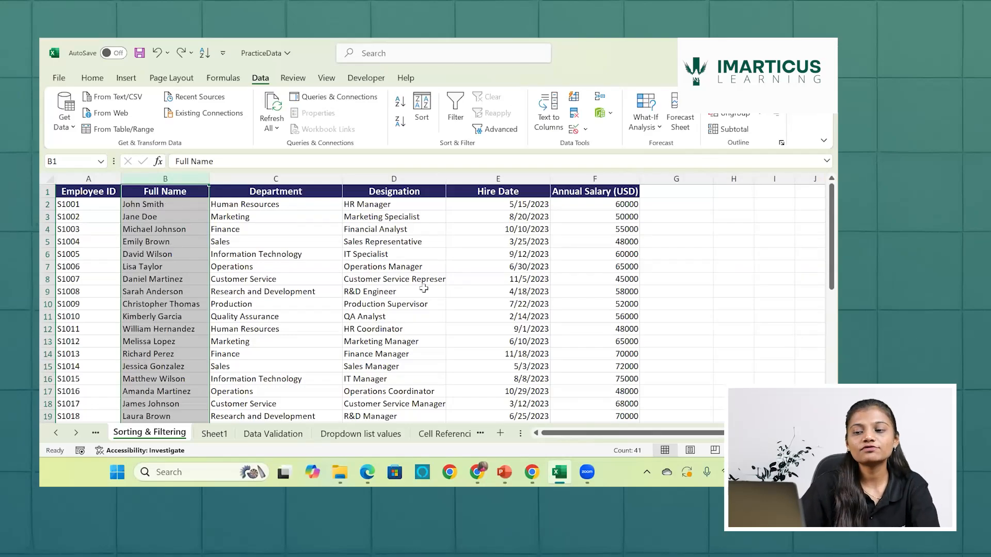
left_click(270, 177)
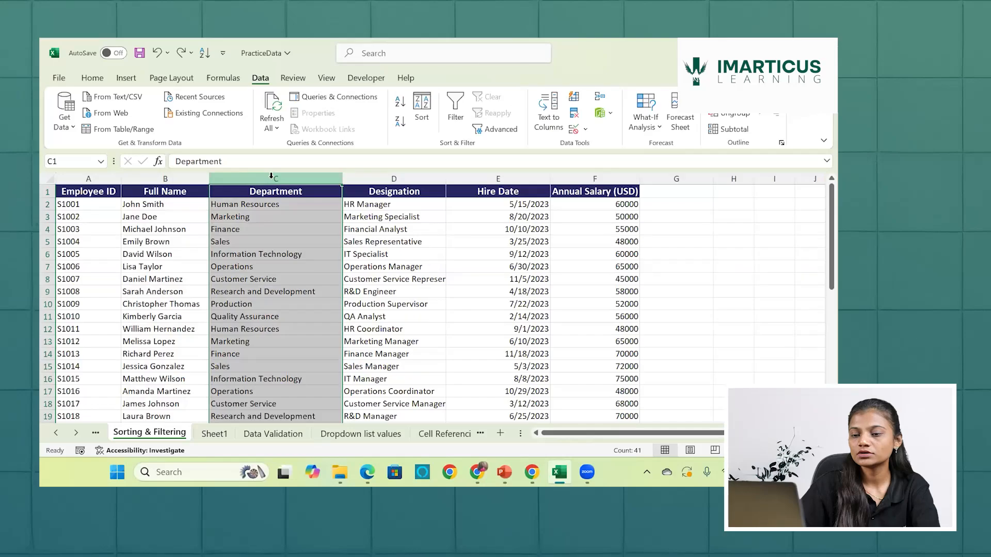
left_click(179, 177)
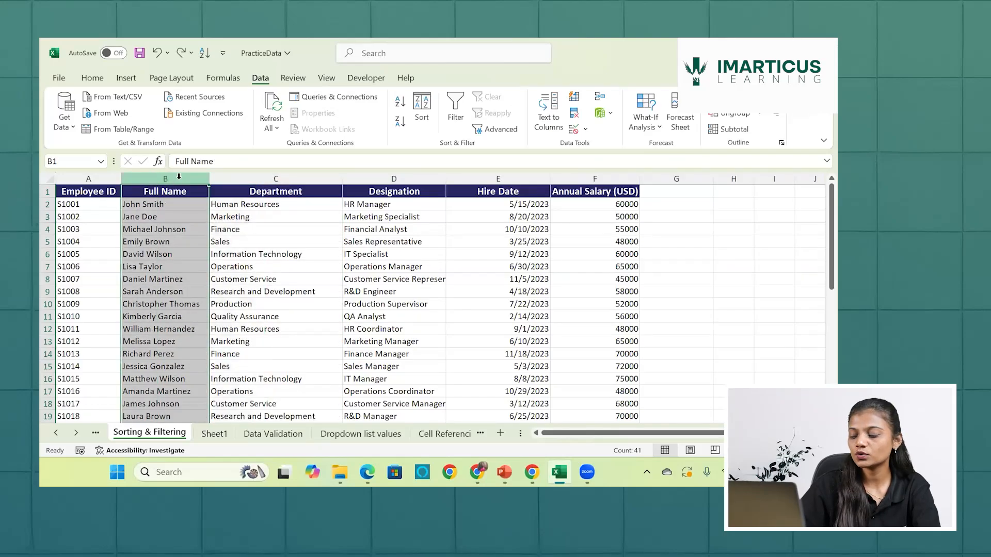
key("ctrl+shift+plus")
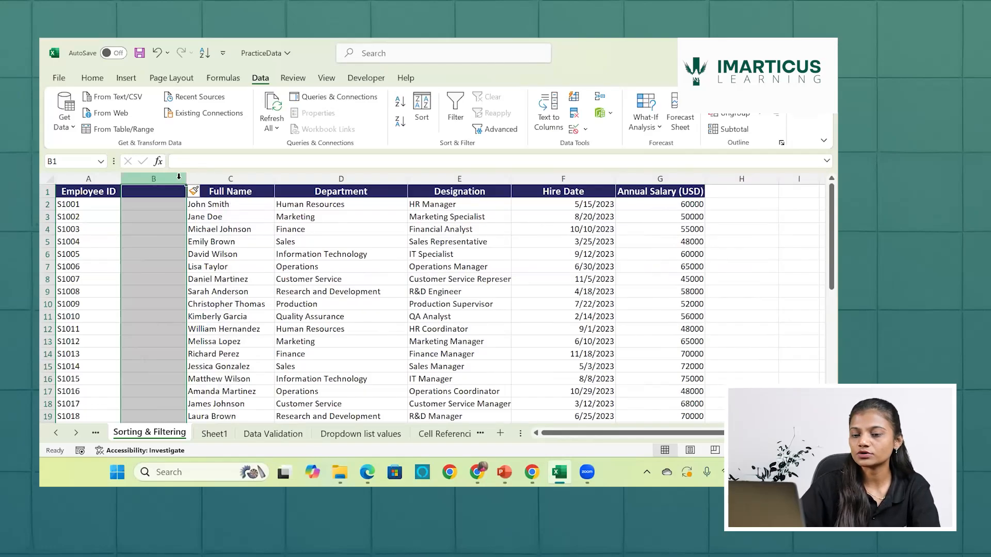
key("ctrl+minus")
- Insert two blank columns between Full Name and Department
left_click(255, 175)
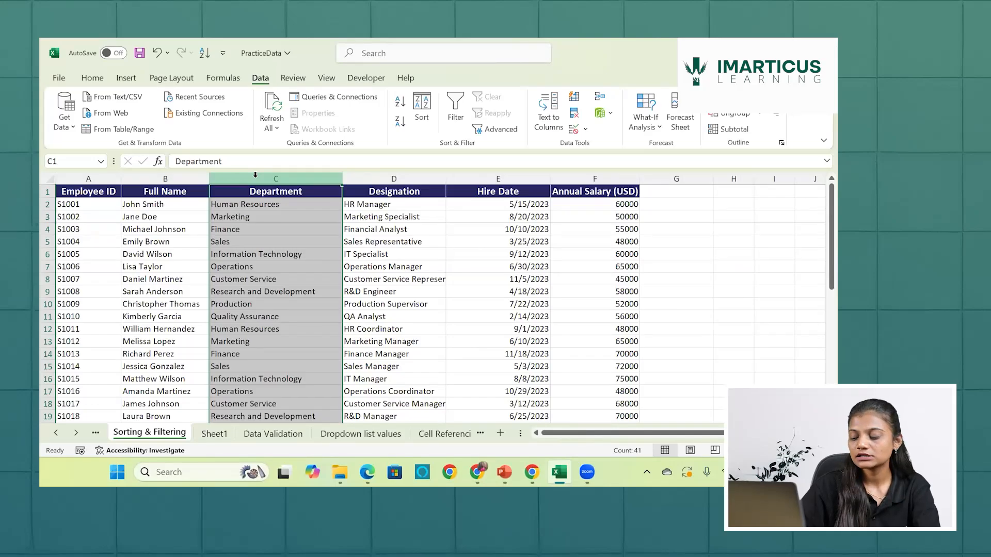
key("ctrl+shift+plus")
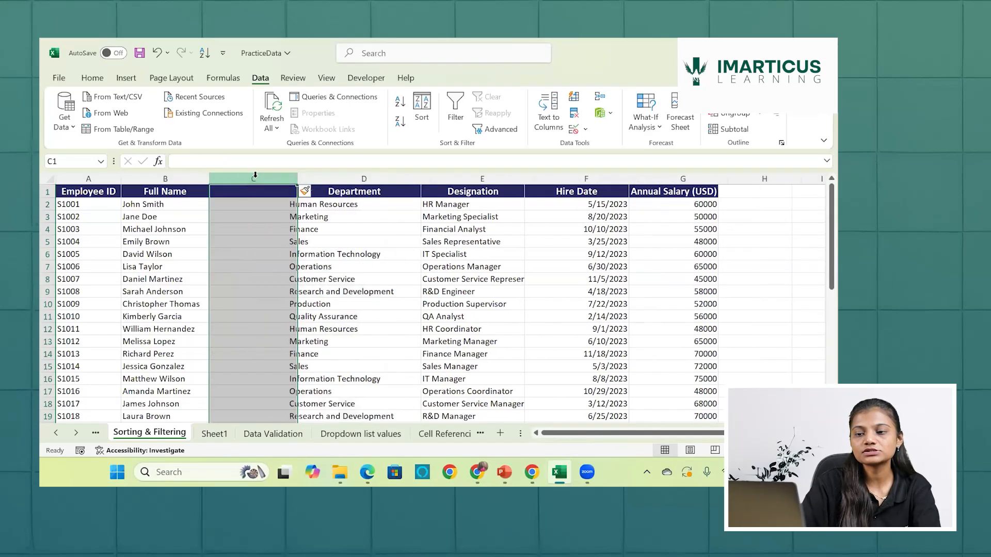
key("ctrl+shift+plus")
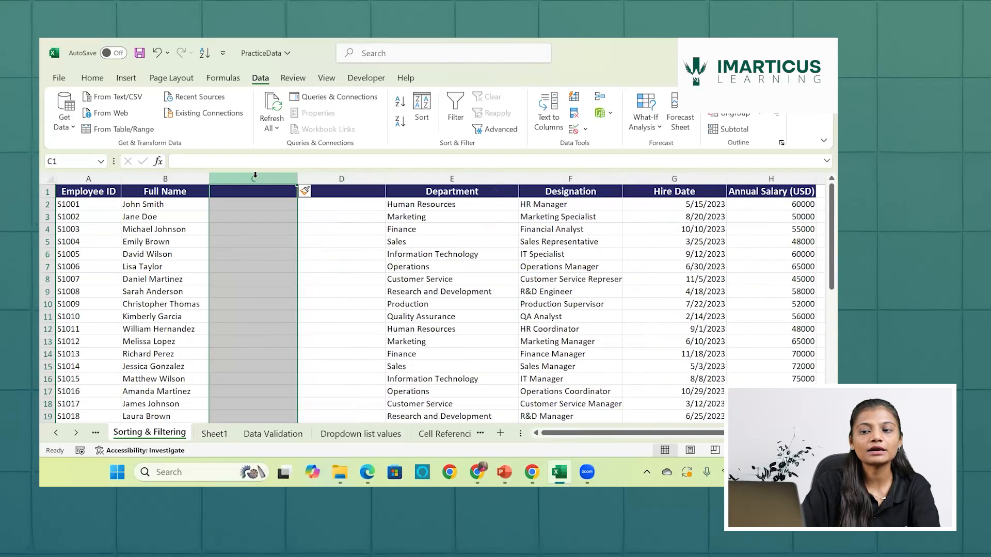
- Enter the headers First Name in C1 and Last Name in D1
left_click(255, 194)
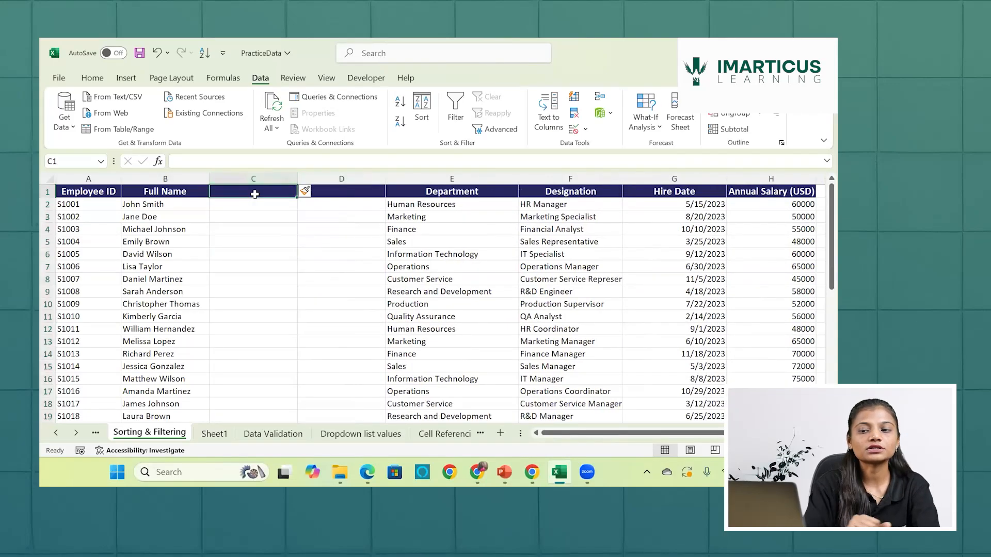
type("Fi")
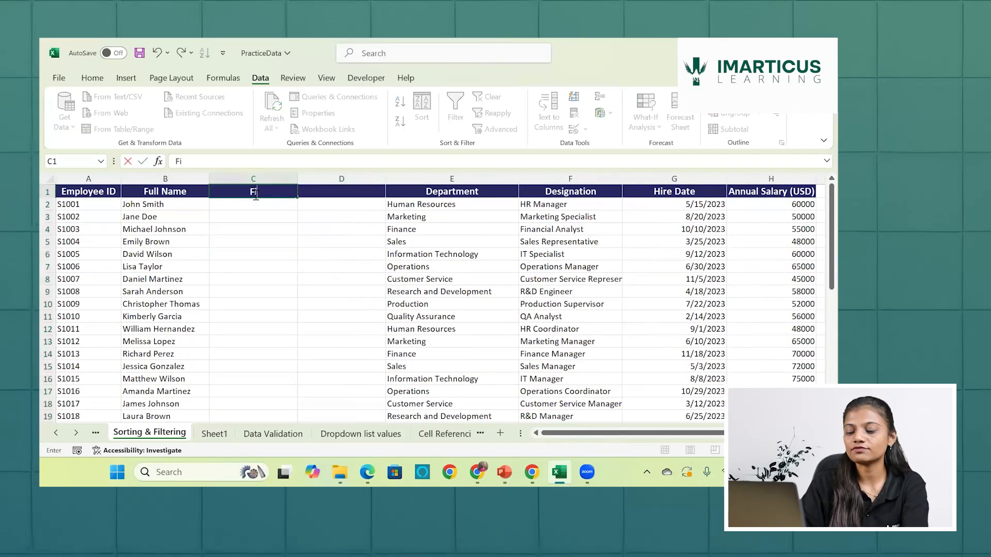
type("rst Name")
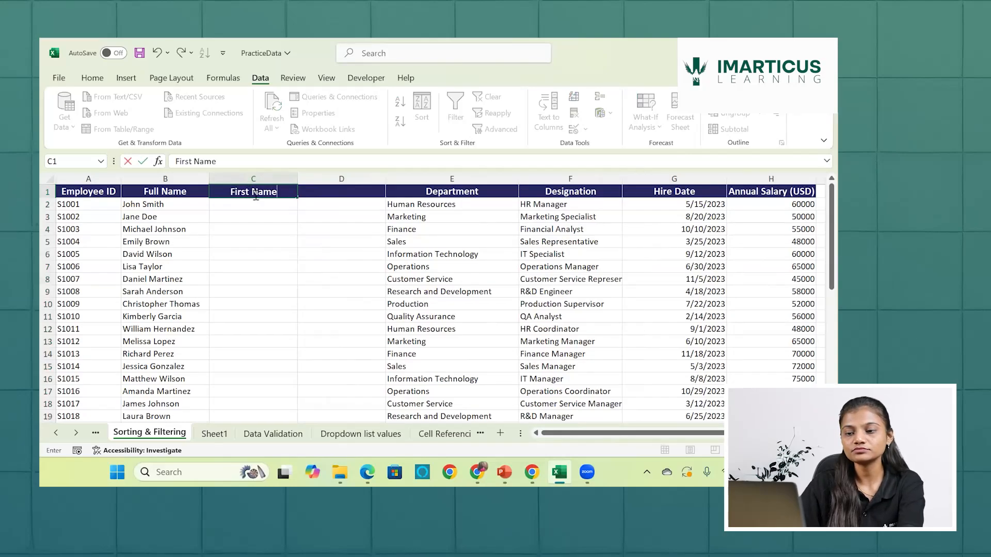
key("Tab")
type("Last")
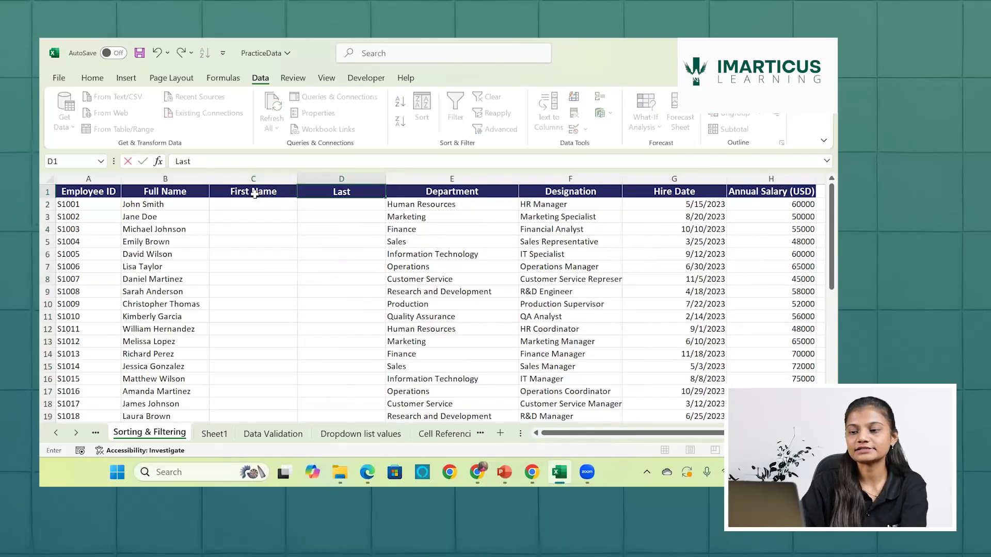
type(" Name")
key("Return")
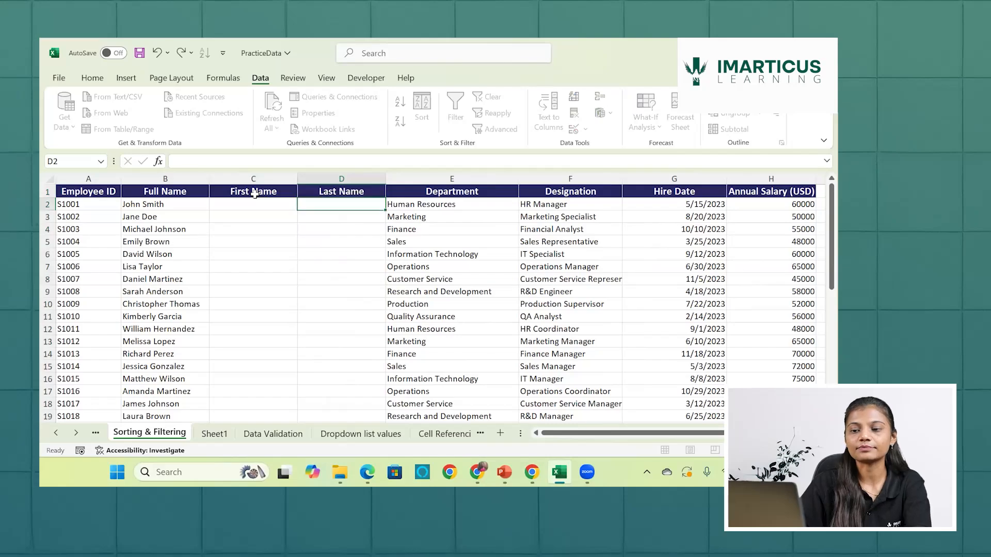
left_click(160, 205)
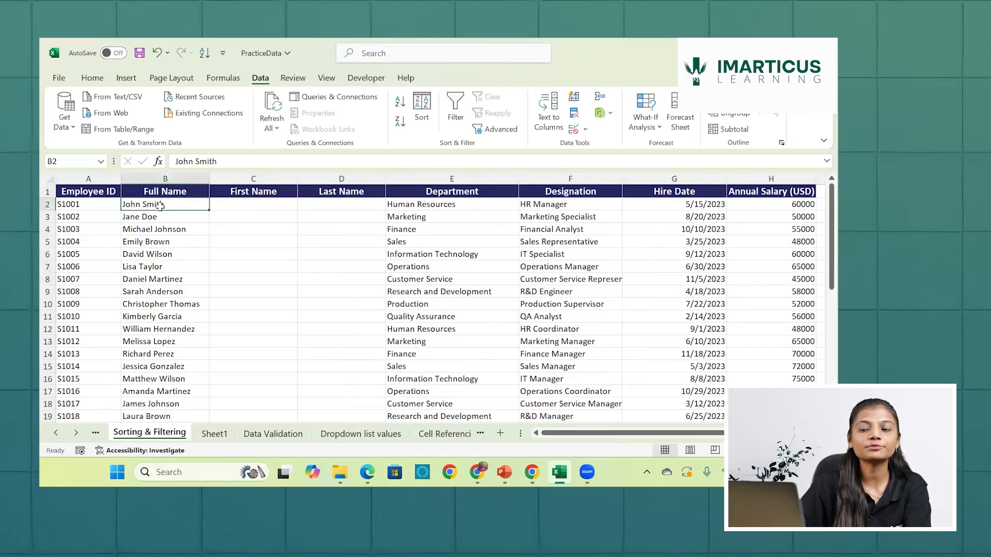
left_click(230, 207)
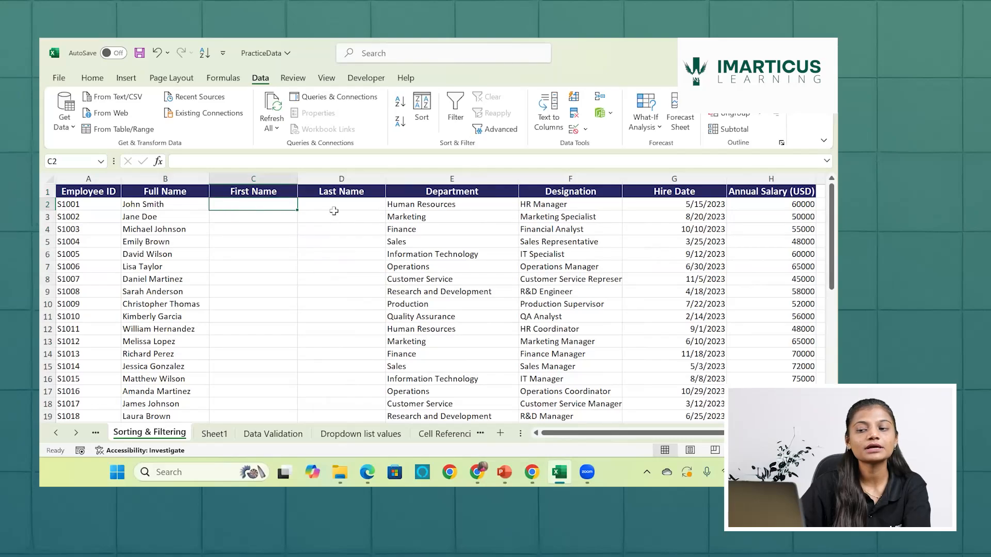
- Set up a Text to Columns split of the full names from B2 down, using Delimited with Space as the delimiter
left_click(333, 209)
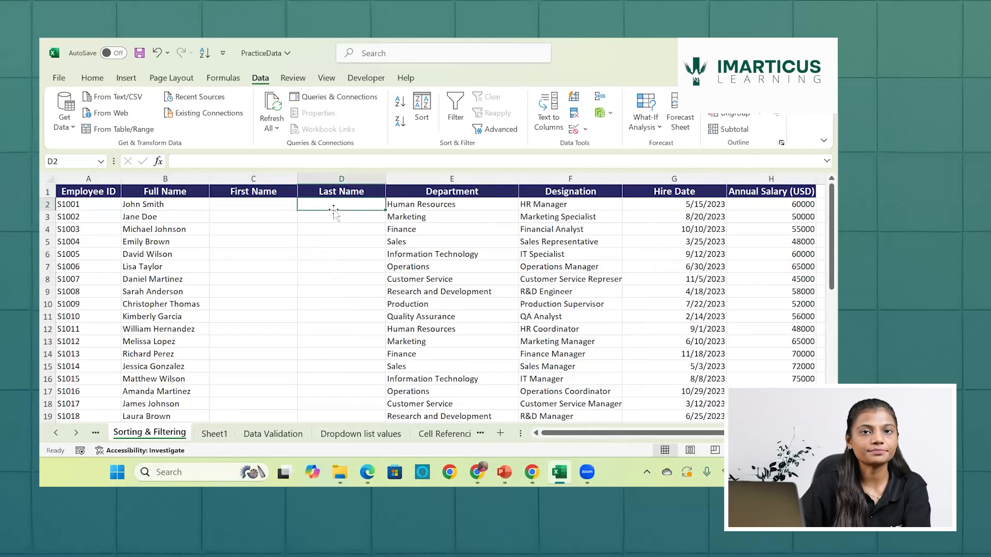
left_click(167, 206)
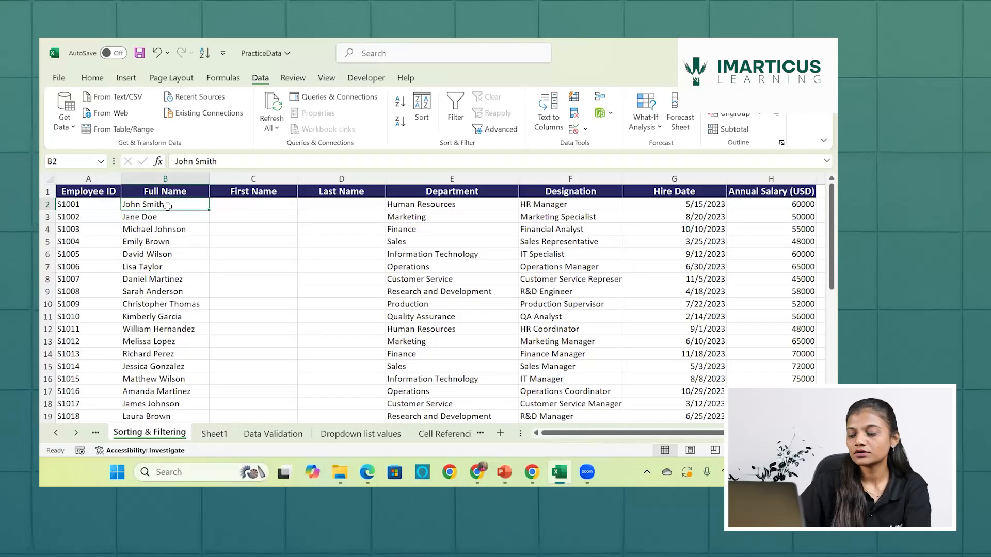
key("ctrl+shift+Down")
scroll(168, 207, "up", 7)
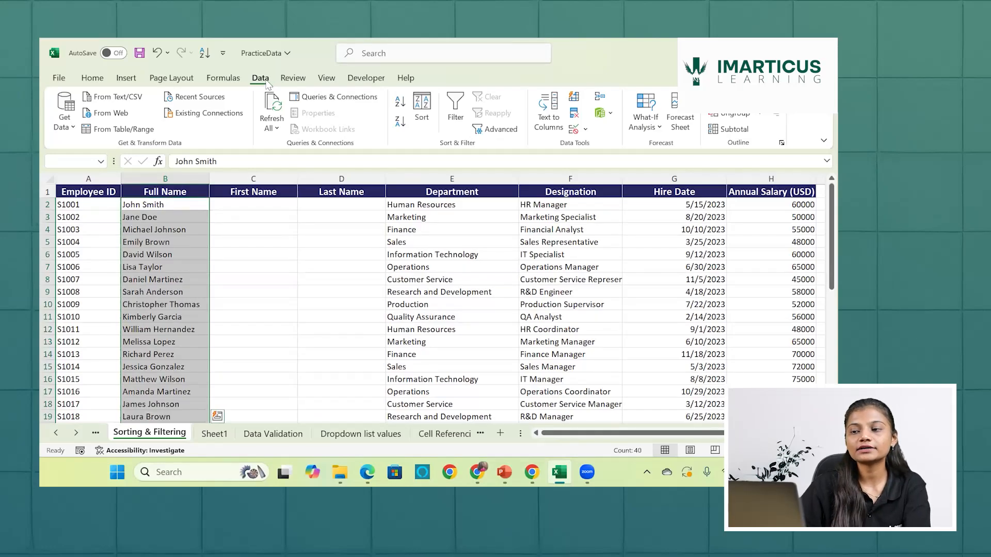
left_click(548, 119)
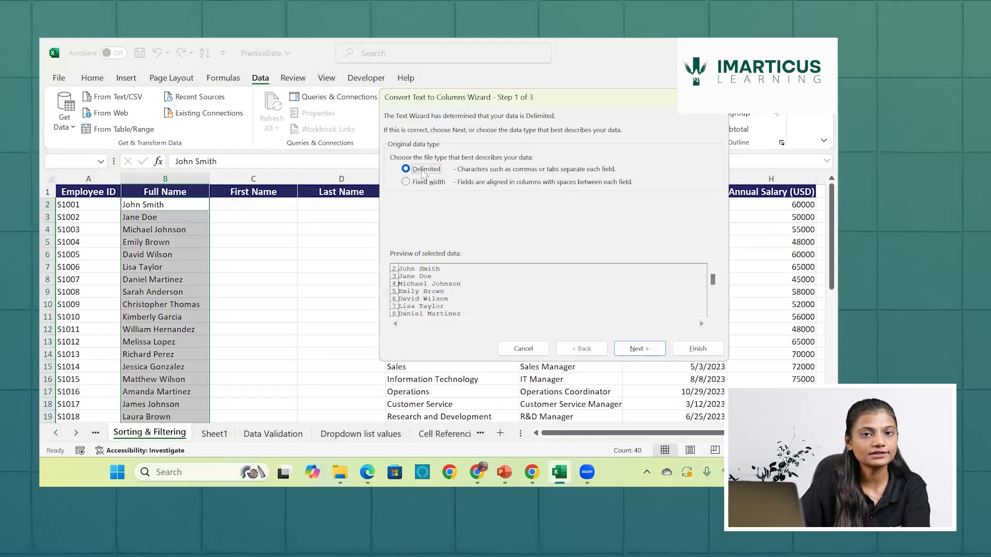
left_click(625, 350)
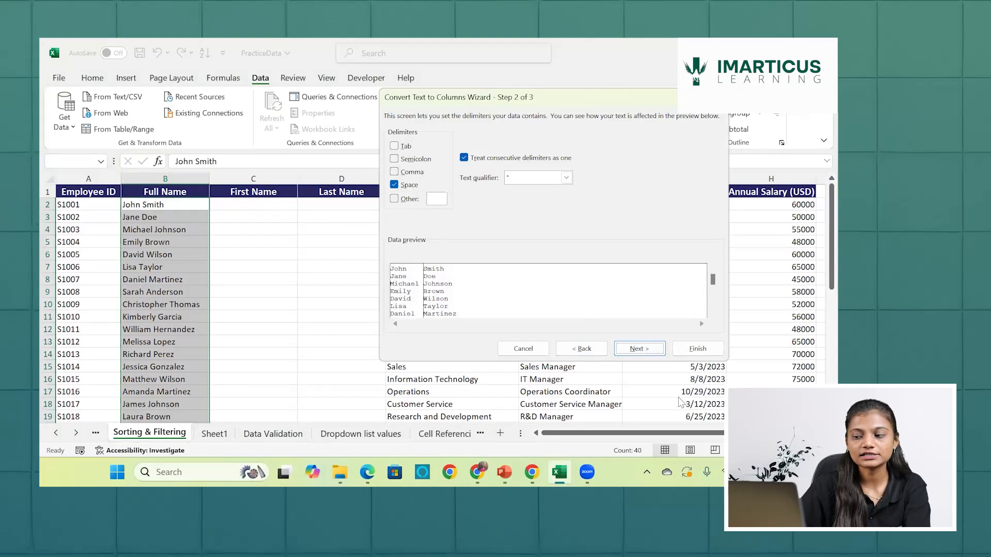
left_click(640, 349)
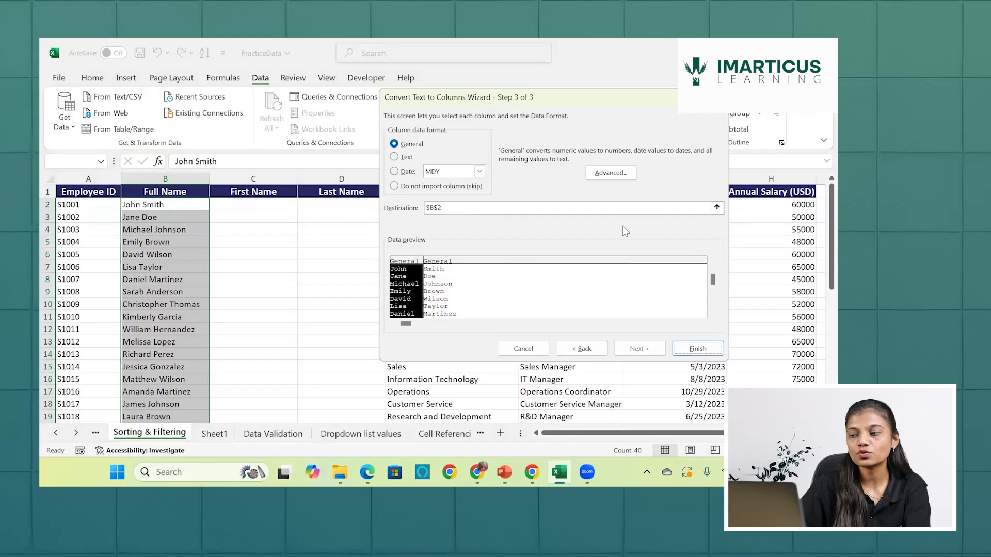
- Set the split's destination to $C$2 and finish it, accepting replacement of existing data
left_click(716, 209)
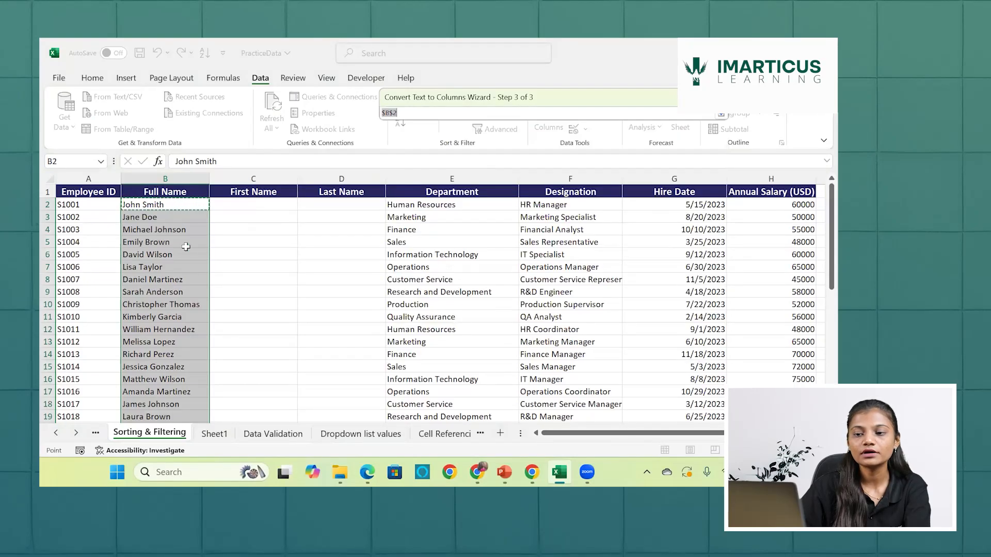
left_click(234, 204)
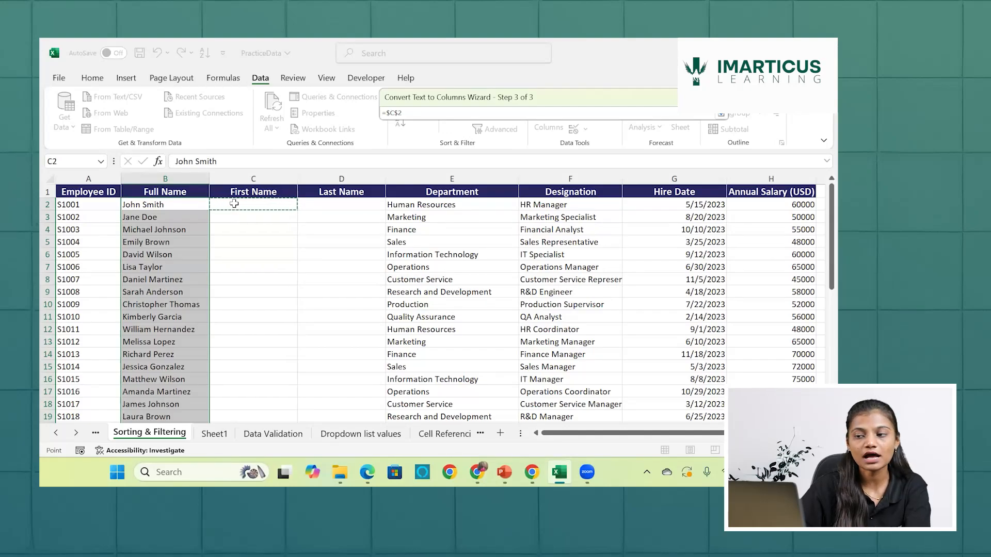
key("Return")
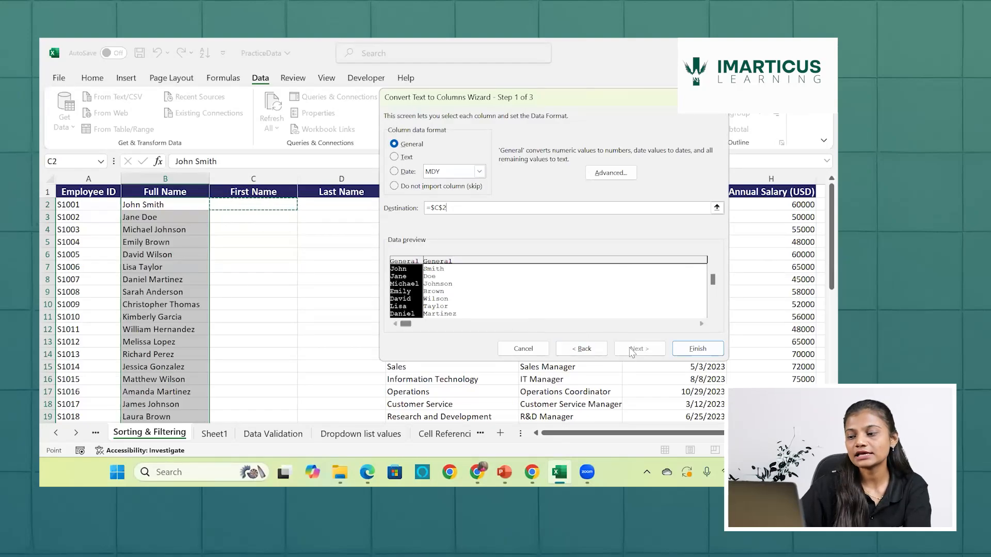
left_click(681, 351)
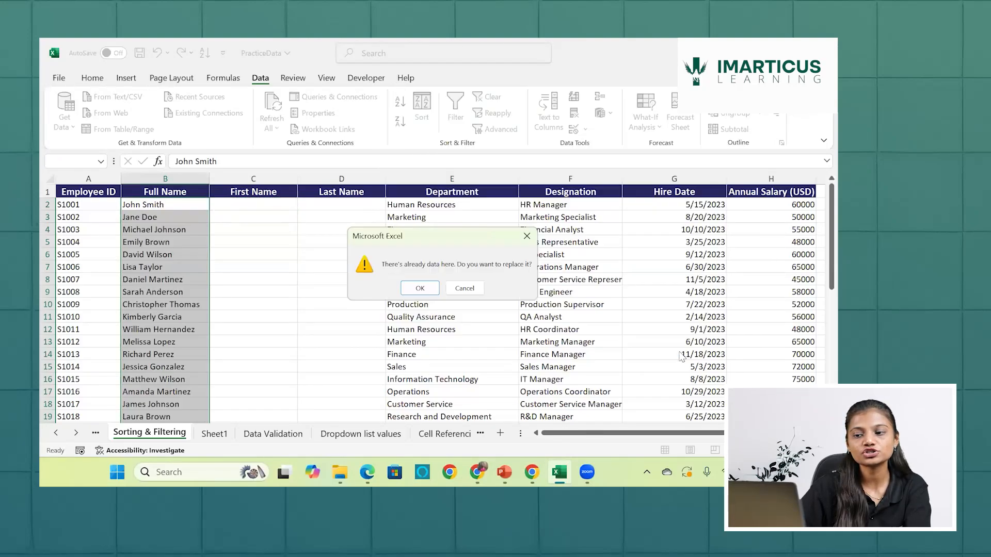
left_click(416, 287)
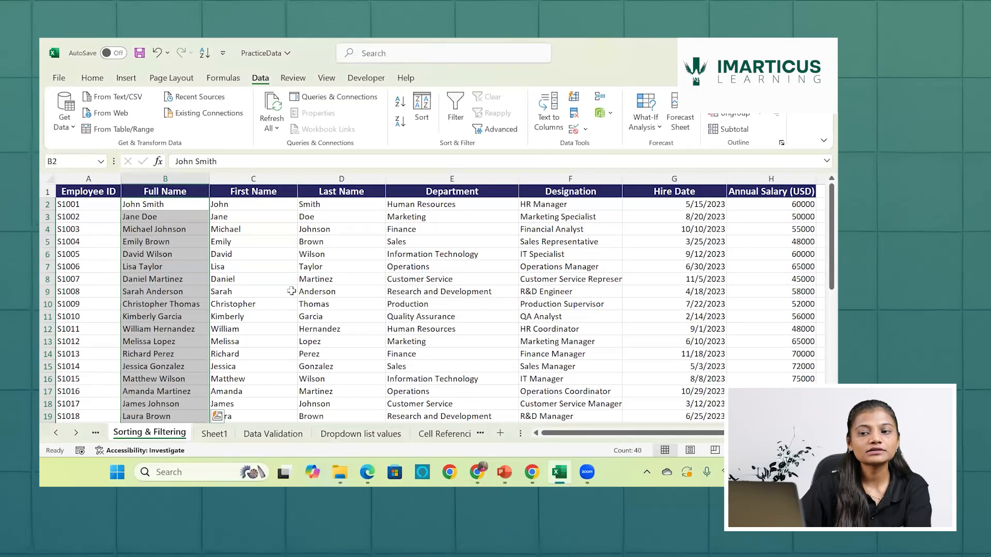
- Compare the full names with the split First Name and Last Name columns down to the last record
scroll(291, 291, "down", 2)
scroll(289, 283, "up", 2)
left_click(200, 208)
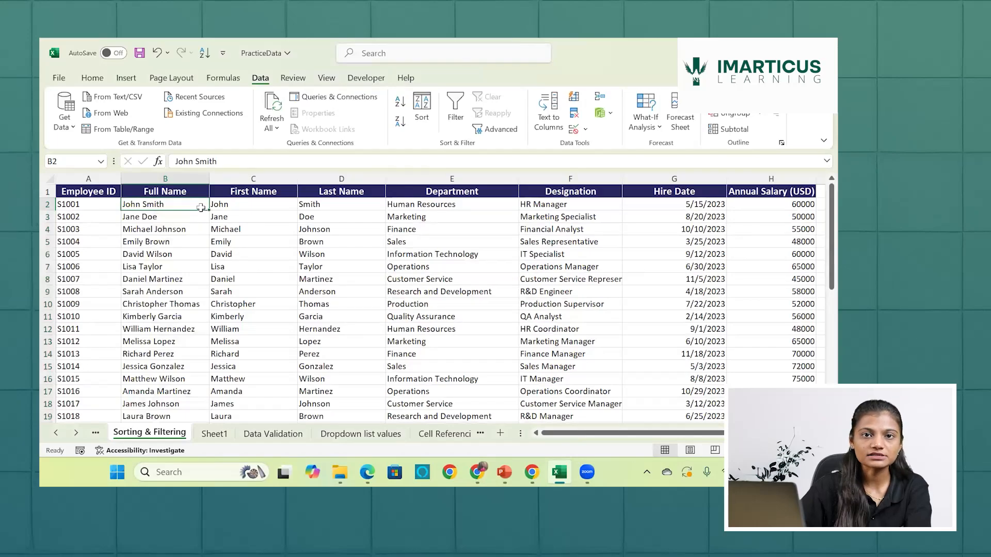
left_click(245, 206)
key("Right")
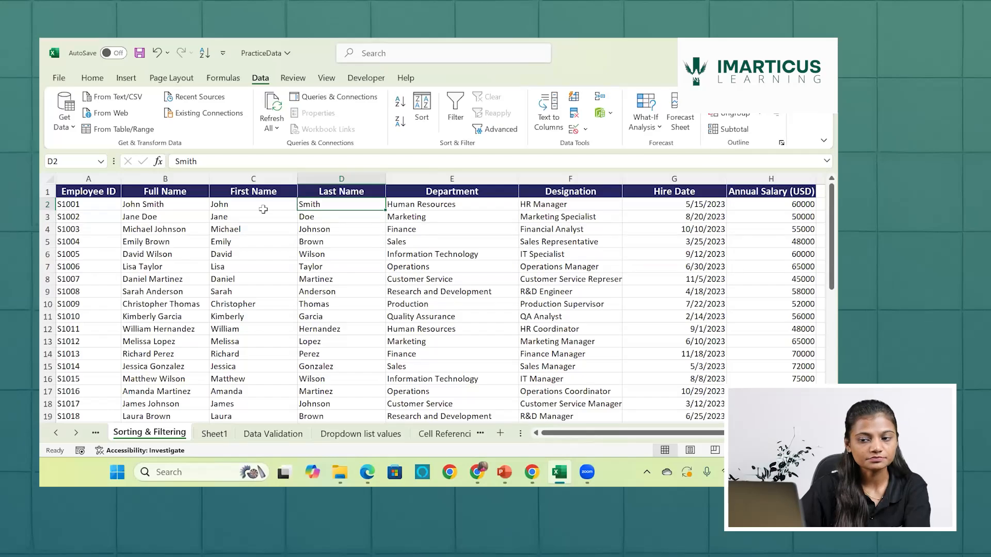
scroll(263, 209, "down", 8)
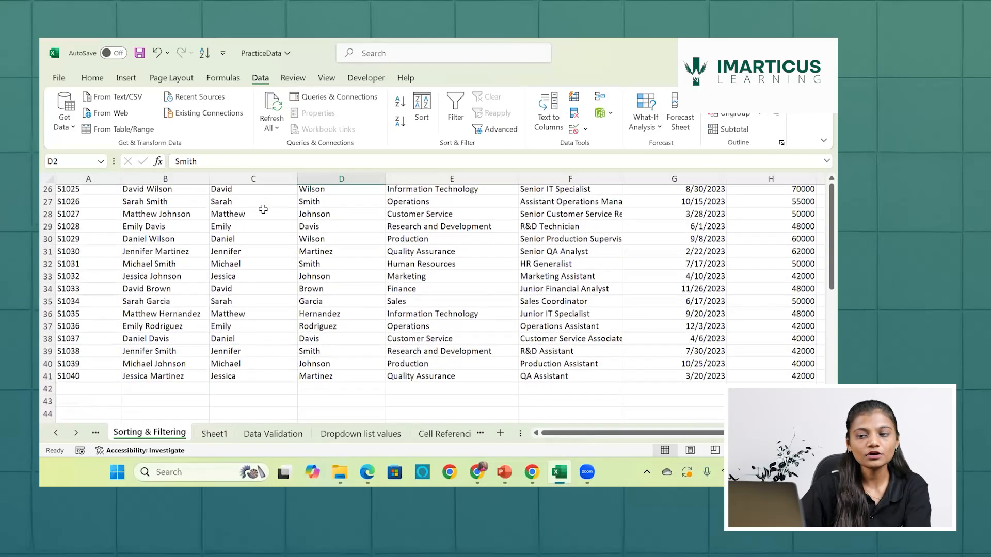
scroll(263, 209, "down", 1)
scroll(330, 278, "up", 10)
- Enter Milk,Sugar,IceCream,Coffee in the blank cell K2 and fit column K's width to the text
scroll(332, 278, "right", 1)
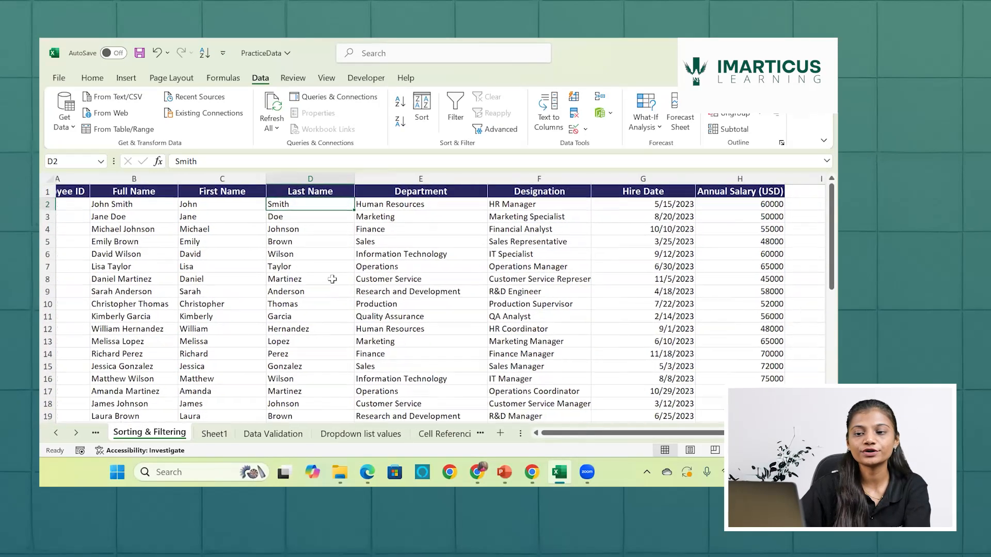
scroll(332, 278, "right", 6)
scroll(398, 210, "left", 1)
left_click(393, 207)
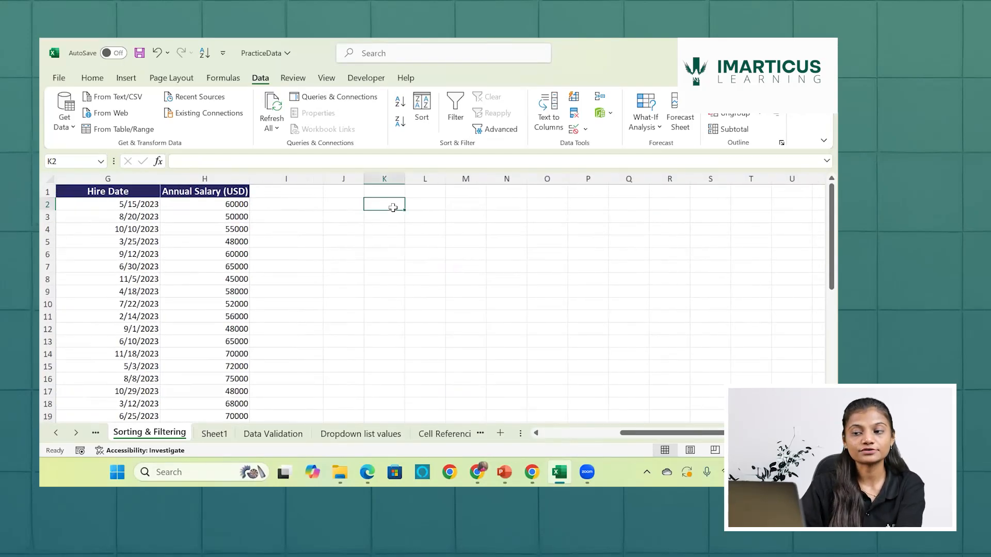
type("Milk")
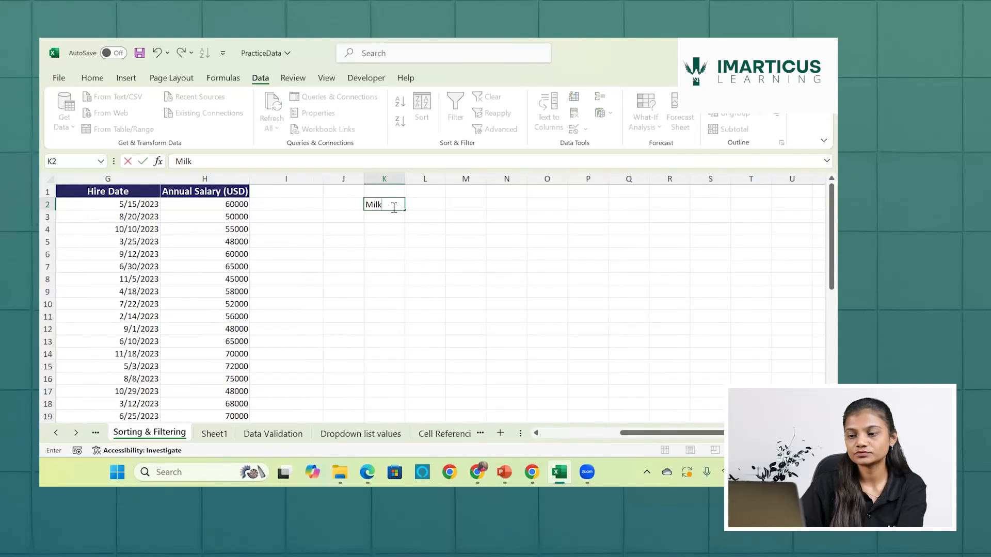
type(",Sugar")
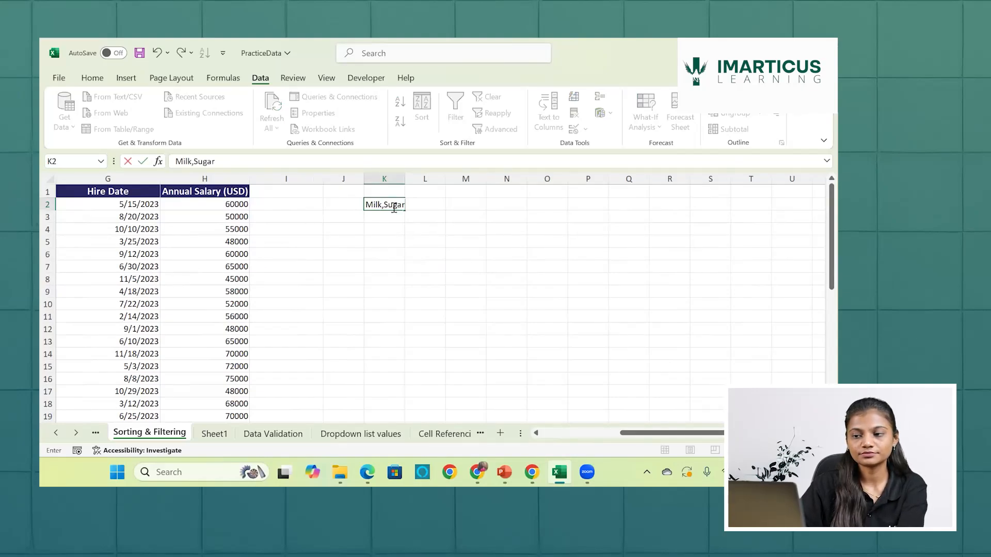
type(",Ice")
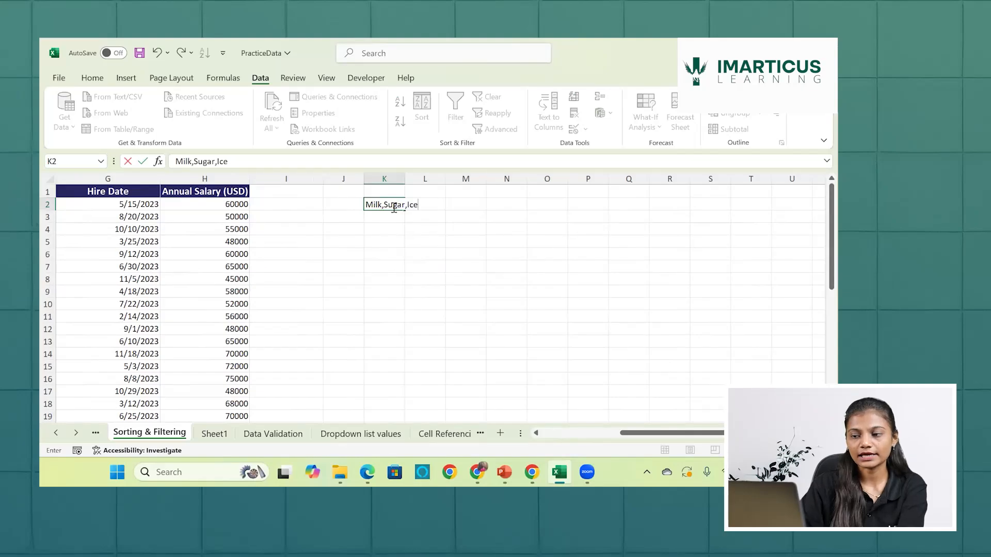
type("Crea")
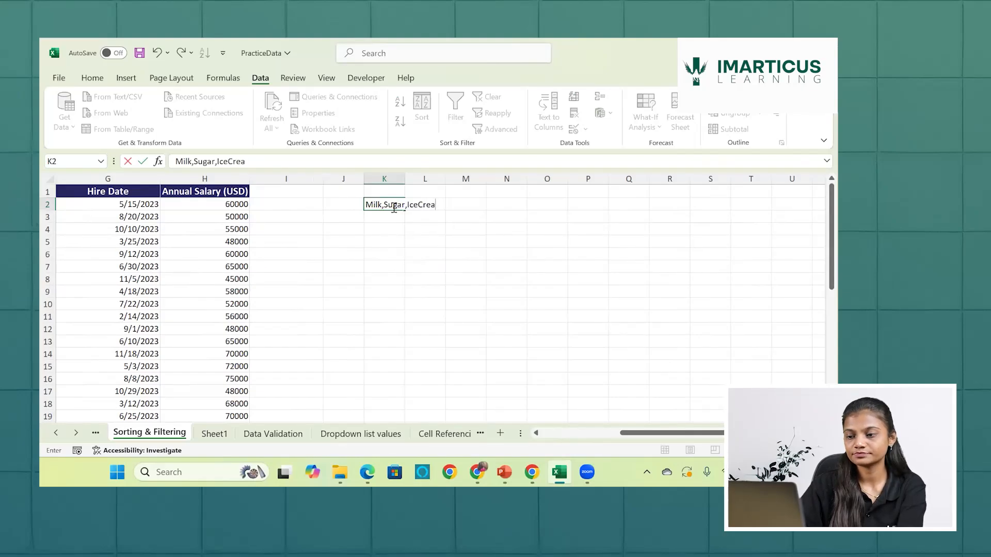
type("m,C")
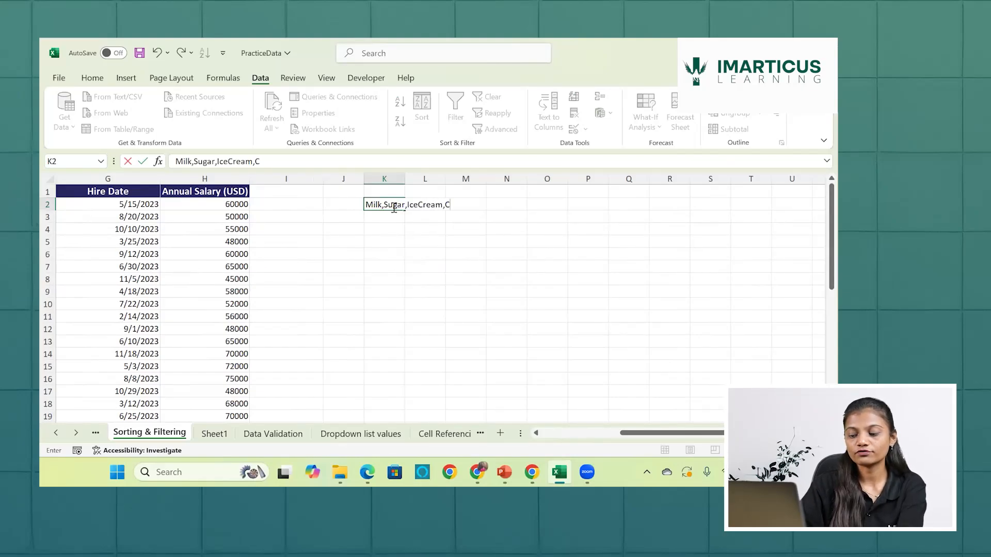
type("offee")
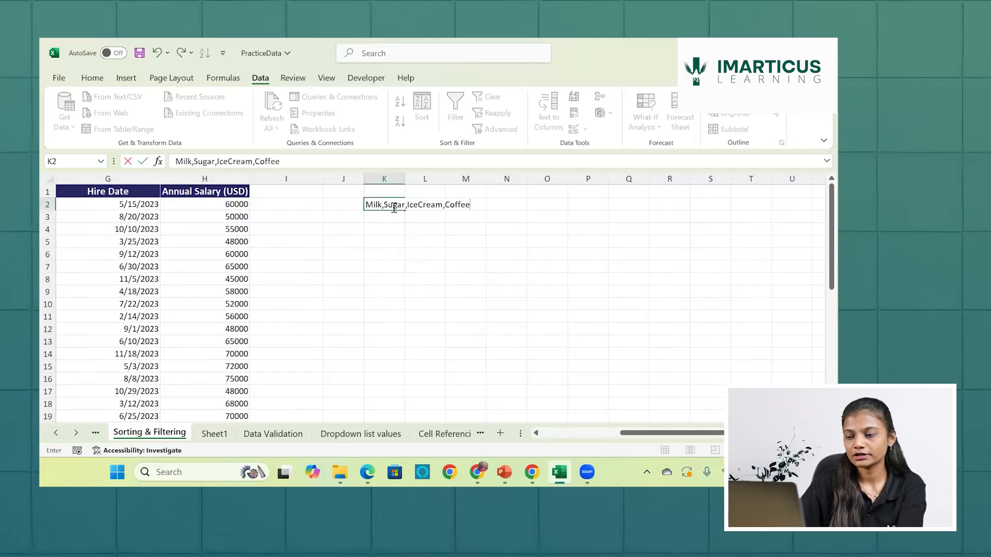
key("Tab")
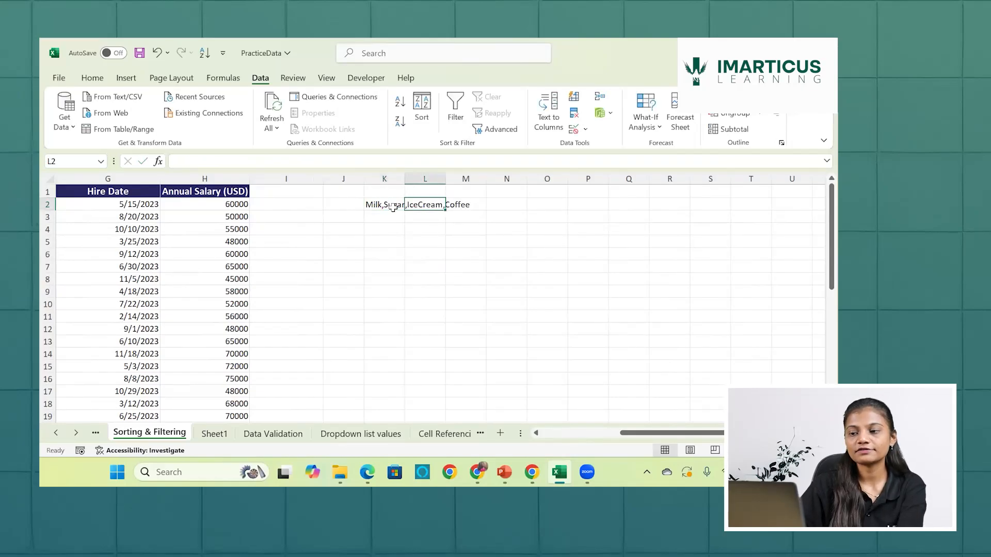
double_click(405, 178)
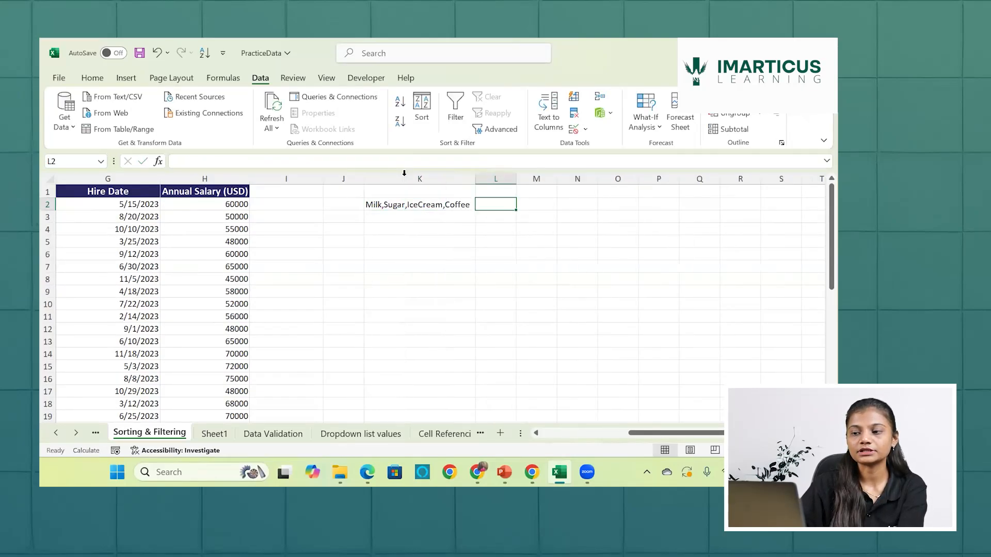
- Enter the comma-separated text Tea,Chocalate in cell K3
left_click(395, 213)
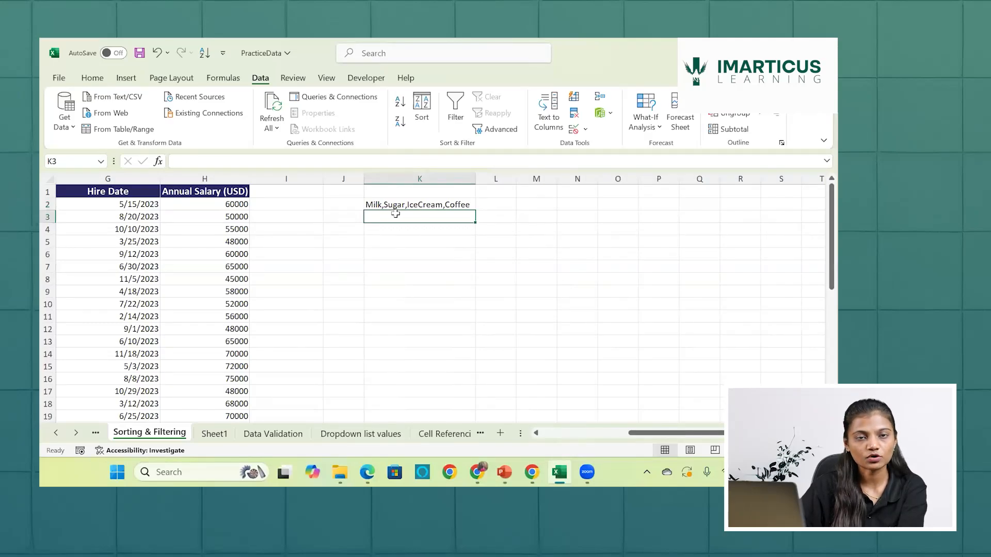
type("Tea")
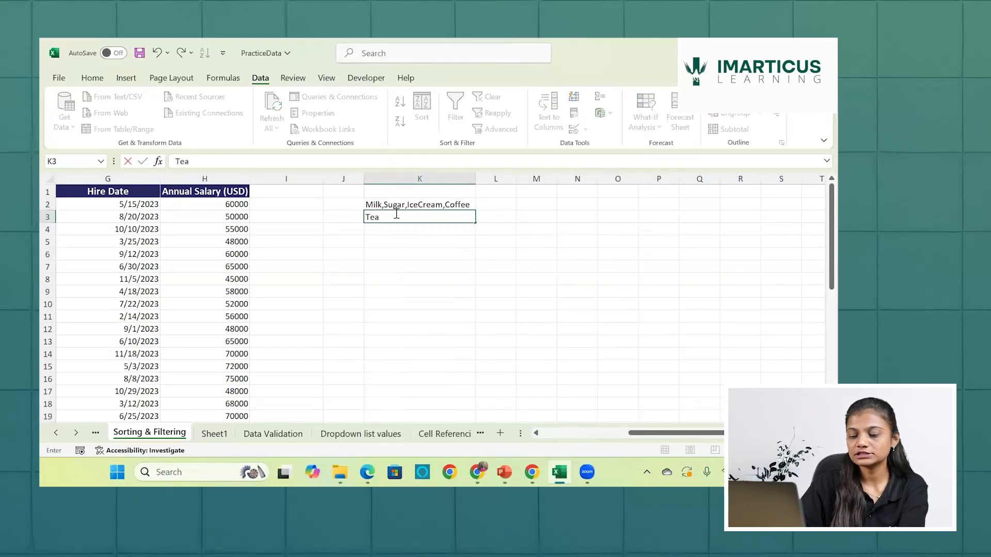
type(",Chocat")
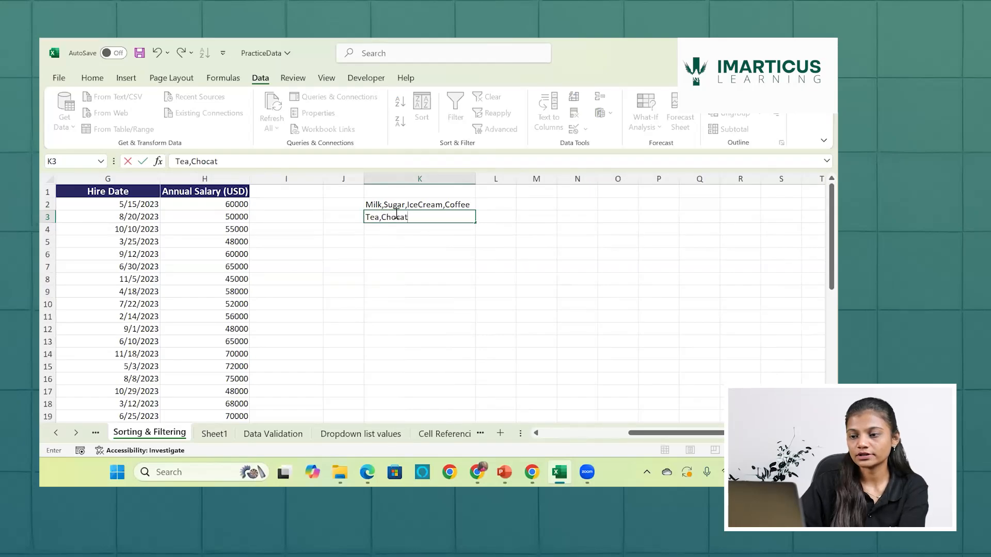
key("BackSpace")
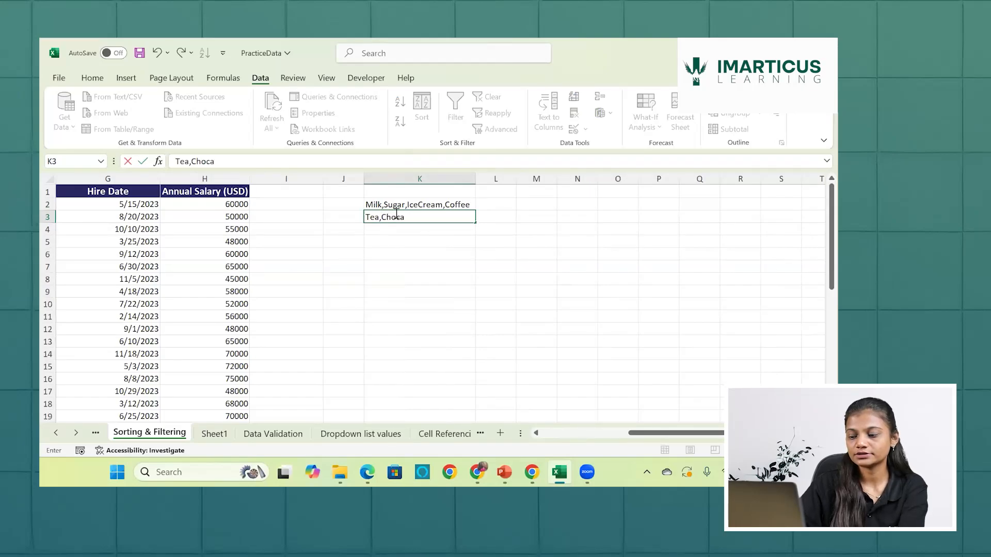
type("late")
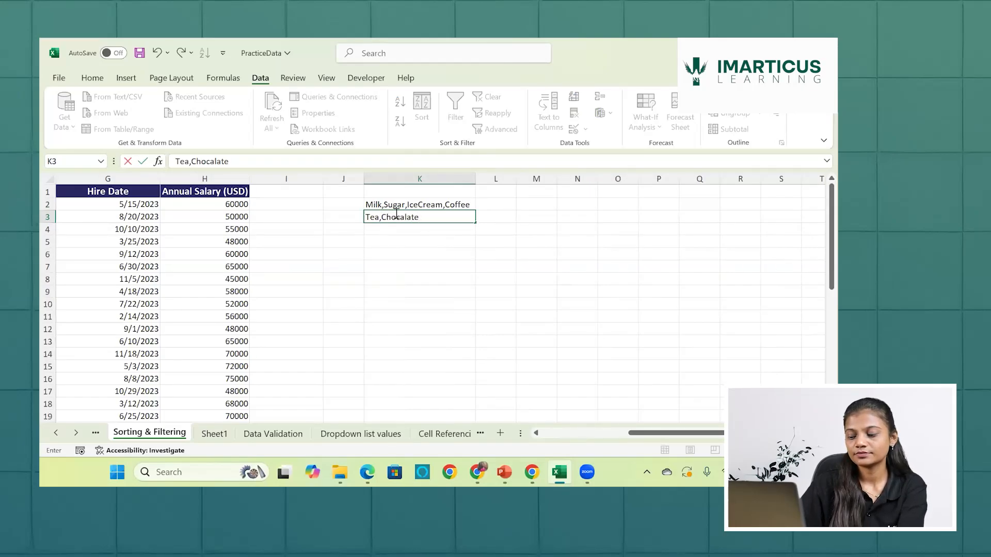
key("Return")
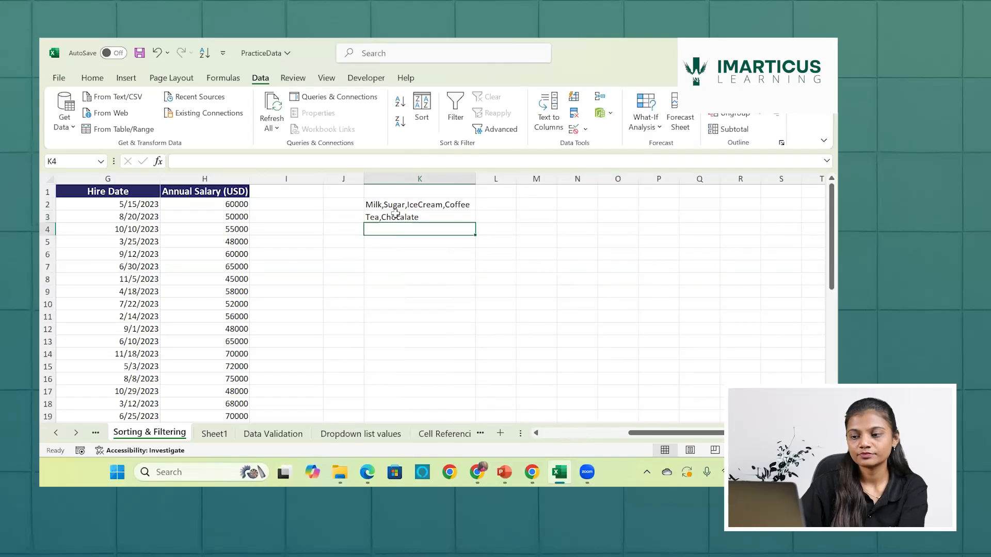